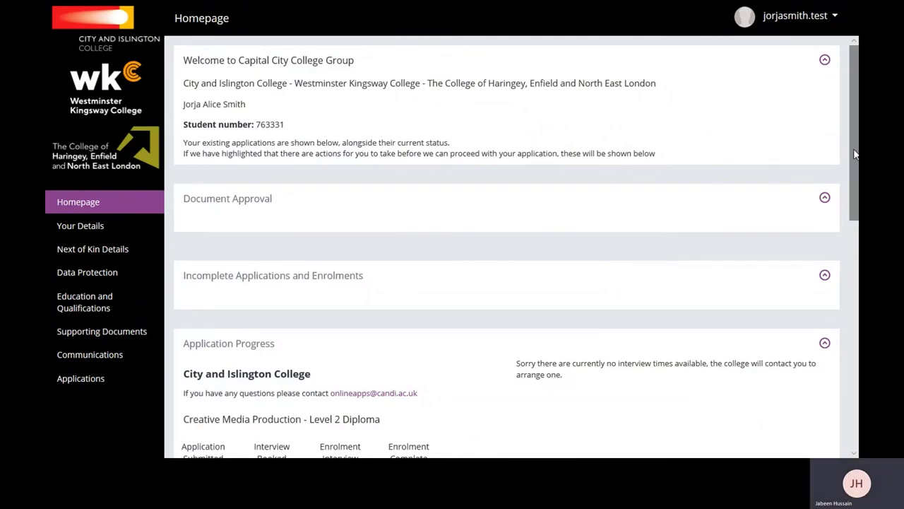
Scroll the homepage to review the Application Progress panel.
mouse_move(853, 154)
left_mouse_down()
mouse_move(856, 383)
mouse_move(848, 147)
left_mouse_up()
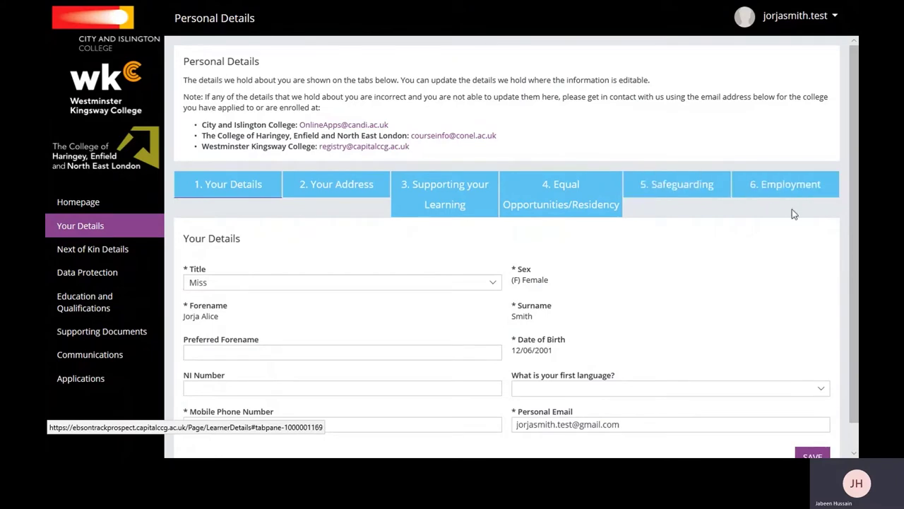
Enter the preferred forename and National Insurance number, set first language to English, and save.
scroll(487, 272, "down", 1)
left_click(262, 325)
type("Jor")
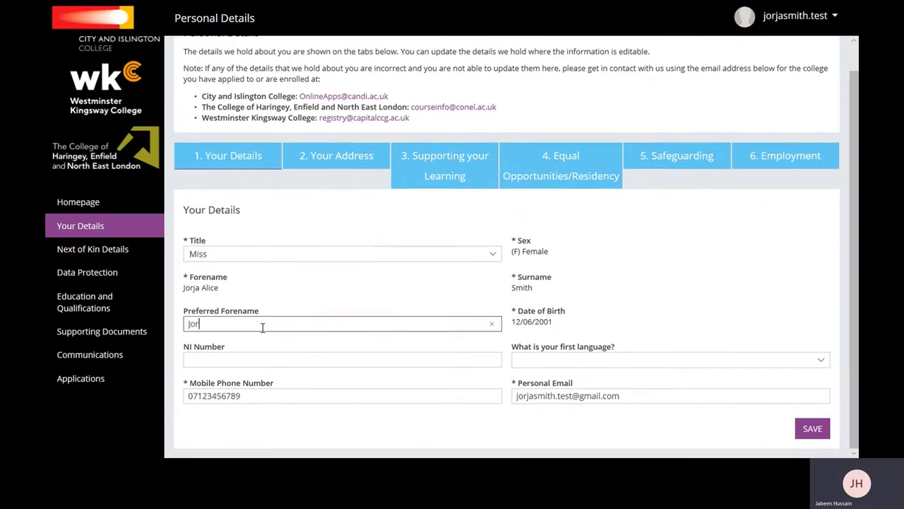
type("ja")
left_click(233, 359)
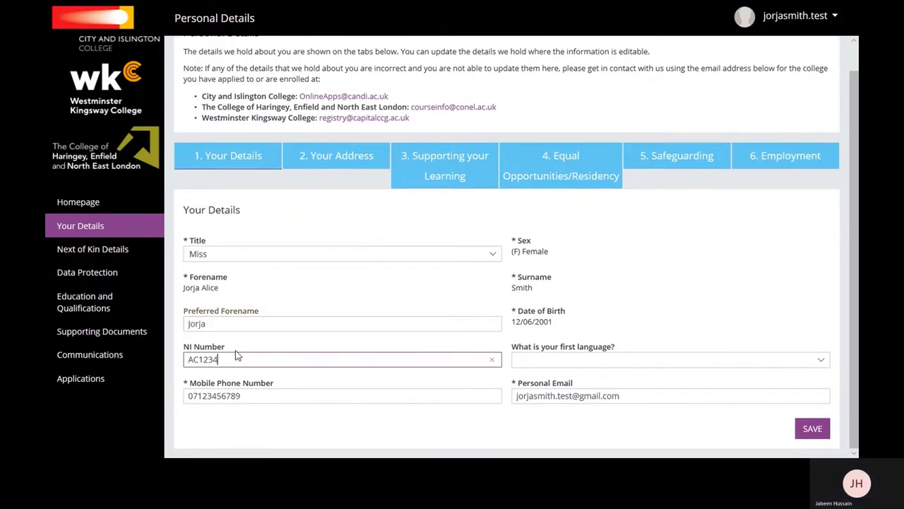
left_click(519, 358)
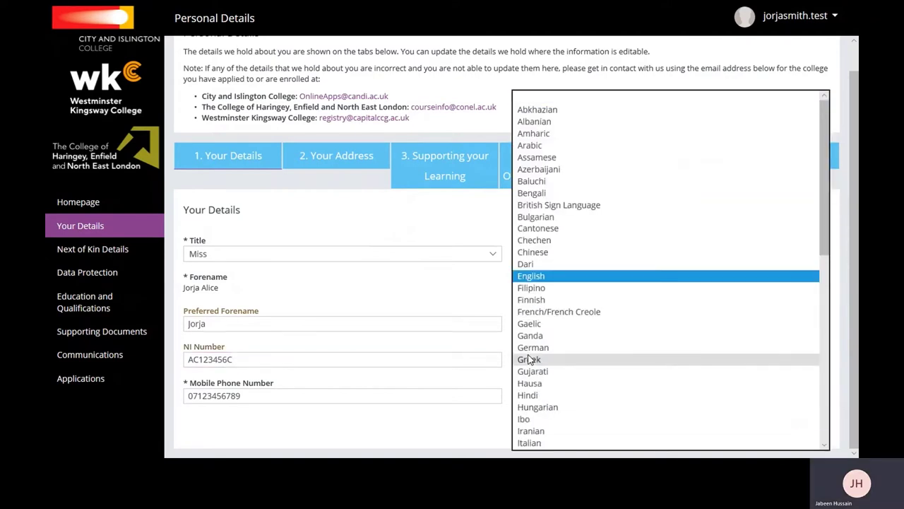
left_click(531, 286)
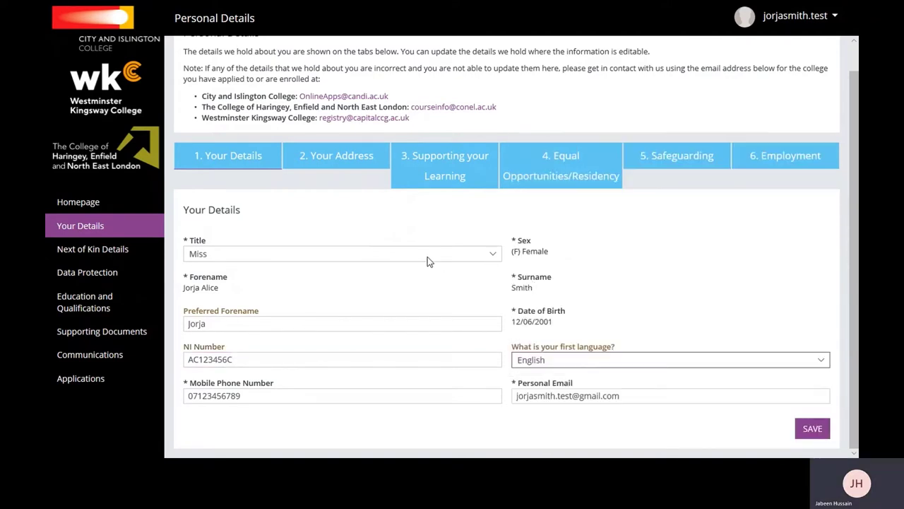
left_click(806, 432)
Add the correspondence address found by postcode lookup, with accommodation type Own residence.
left_click(347, 168)
left_click(324, 242)
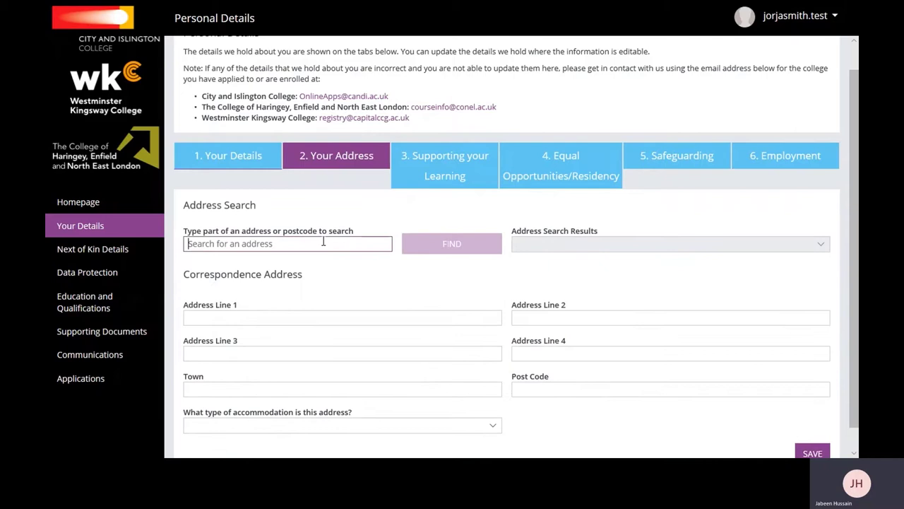
type("NW1 6XE")
left_click(452, 243)
left_click(574, 244)
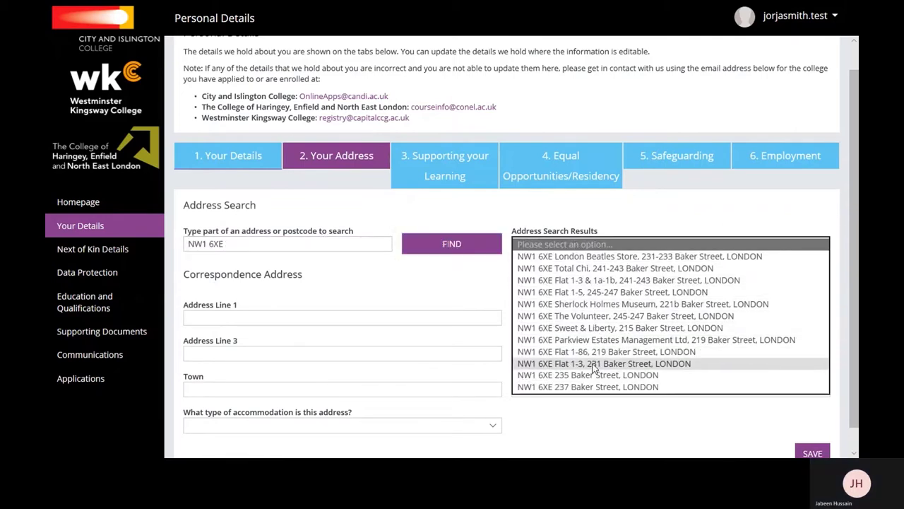
left_click(594, 363)
scroll(853, 253, "down", 1)
left_click(483, 400)
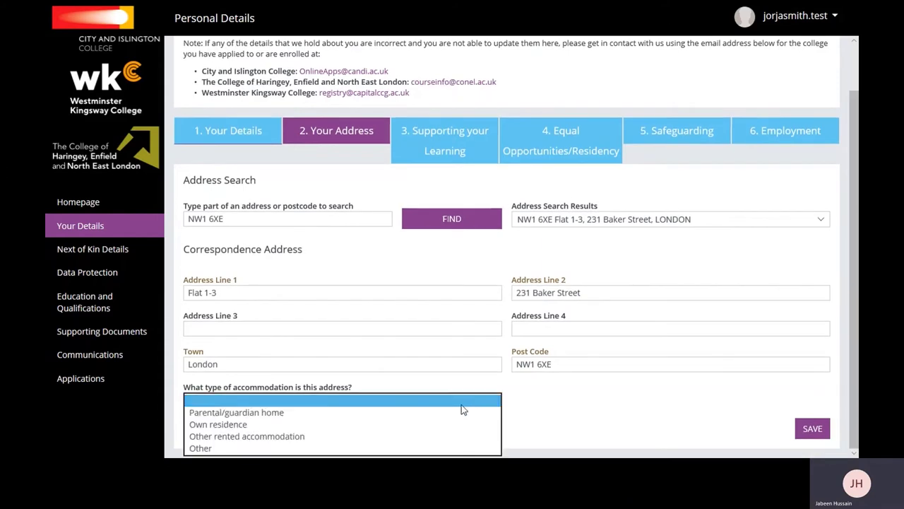
left_click(396, 425)
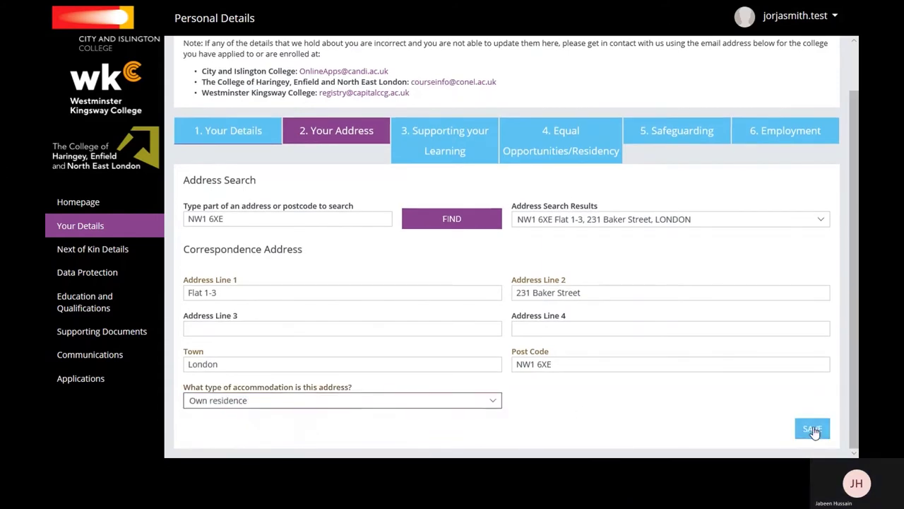
Request interview assistance ('Extra time for iny inter') and emergency evacuation assistance.
left_click(459, 146)
left_click(332, 300)
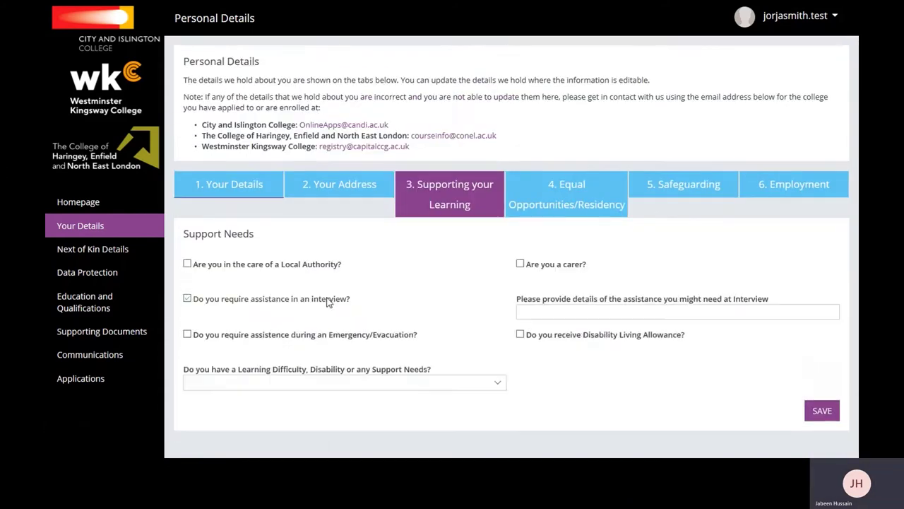
left_click(588, 311)
type("Extra t")
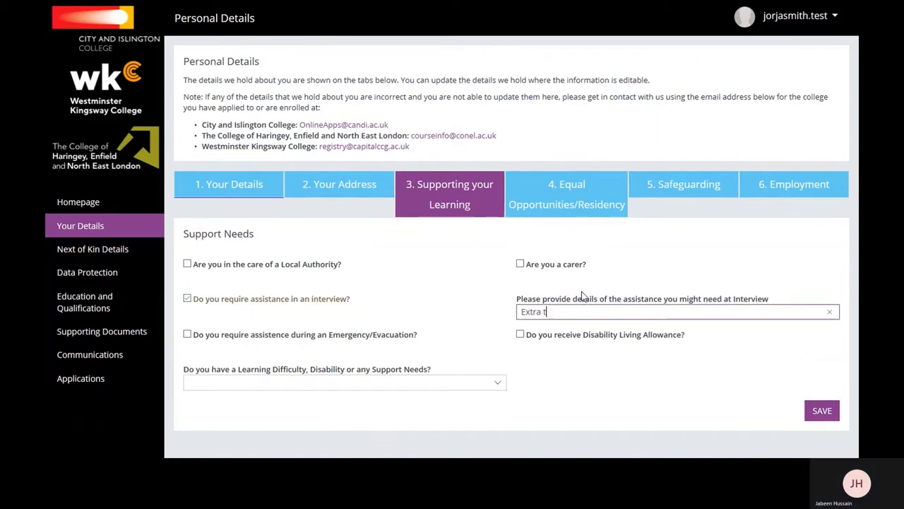
type("ime for iny interview assessments")
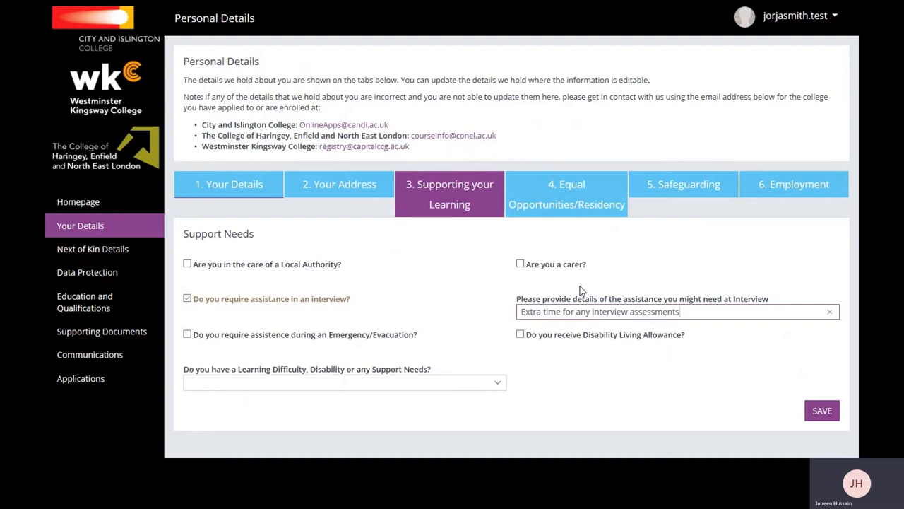
left_click(190, 335)
Declare a learning difficulty and add a Temporary disability entry described as 'Leg Injury'.
left_click(332, 382)
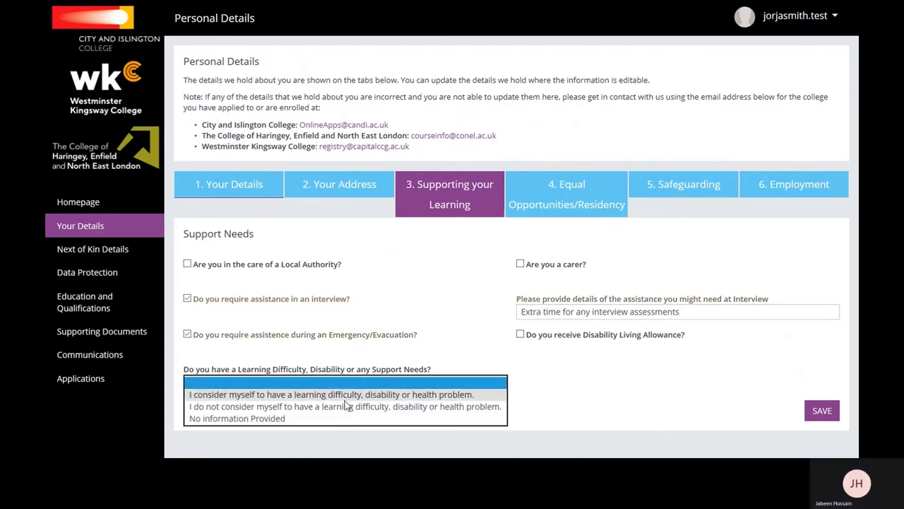
left_click(346, 394)
scroll(605, 396, "down", 1)
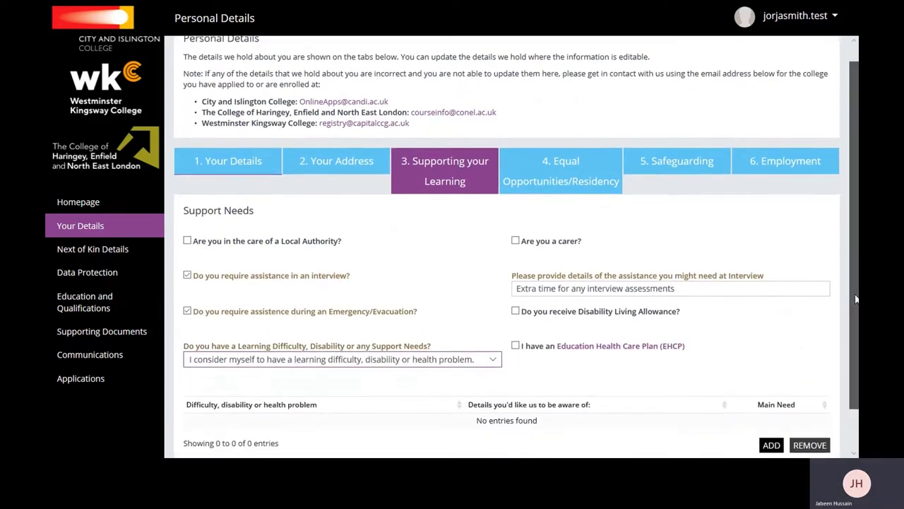
left_click(456, 380)
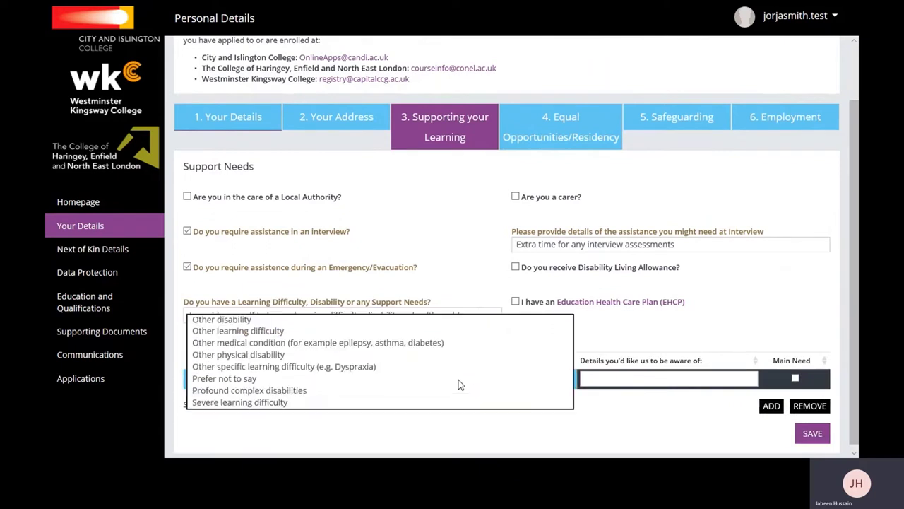
left_click(417, 438)
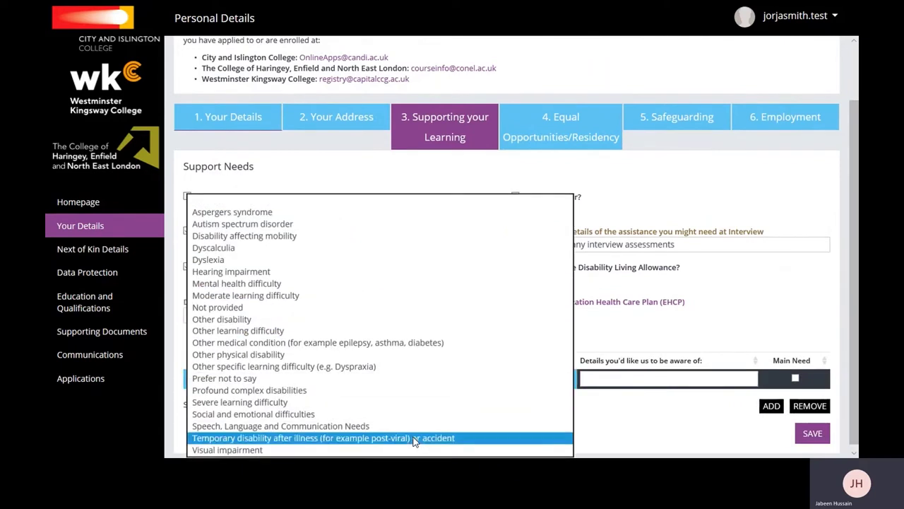
type("Leg ")
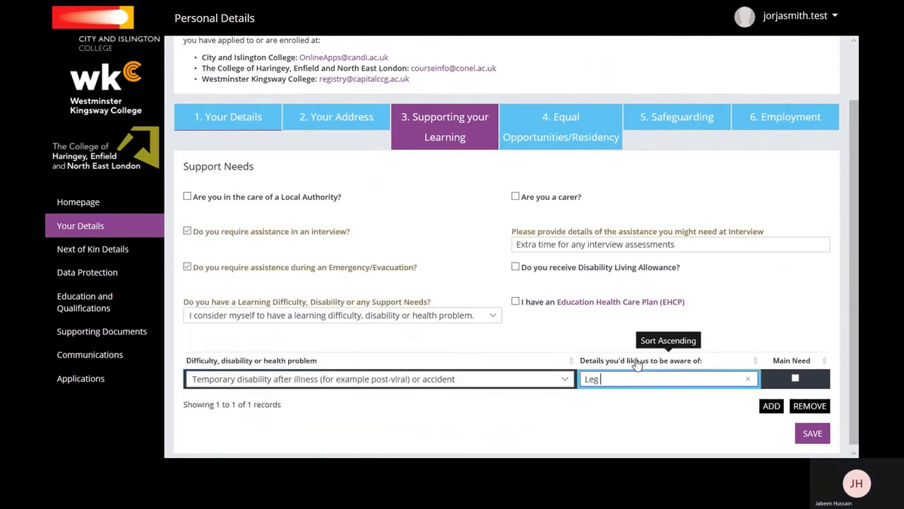
type("Injury")
Save the support needs, then set country of birth to England on Equal Opportunities/Residency.
left_click(806, 434)
left_click(419, 212)
left_click(333, 448)
left_click(336, 285)
key("n")
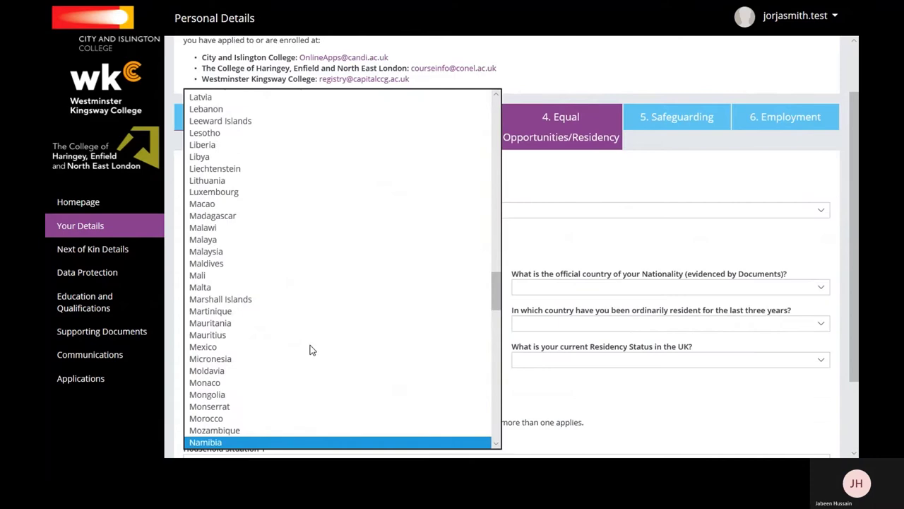
left_click(332, 282)
left_click(328, 282)
scroll(328, 282, "up", 15)
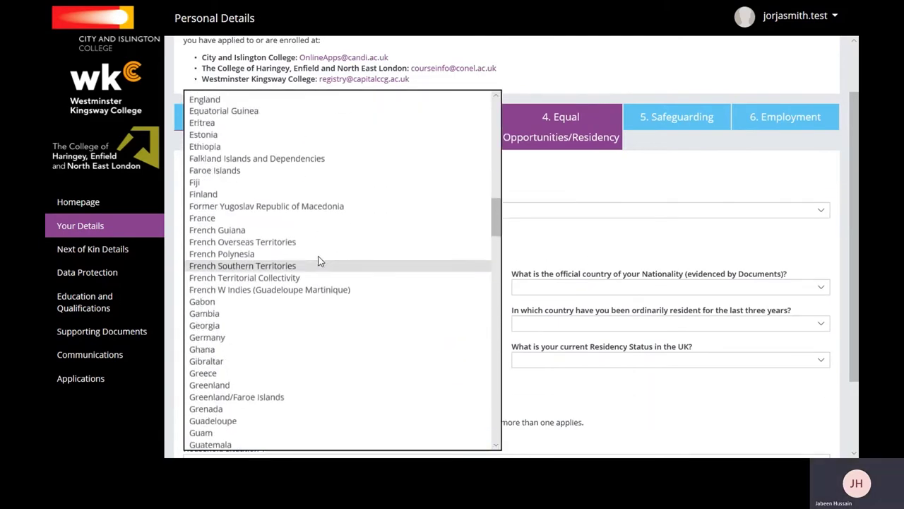
scroll(304, 254, "up", 4)
left_click(292, 242)
Set nationality British Citizenship, three-year residency Yes, residence England, status British Citizen.
left_click(669, 286)
scroll(635, 297, "down", 4)
left_click(601, 347)
left_click(320, 313)
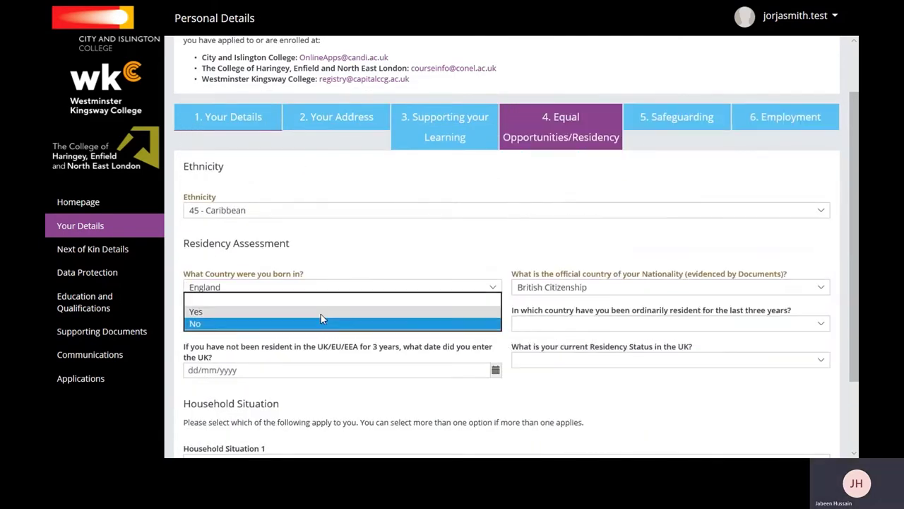
left_click(320, 313)
left_click(635, 323)
key("e")
scroll(559, 325, "down", 2)
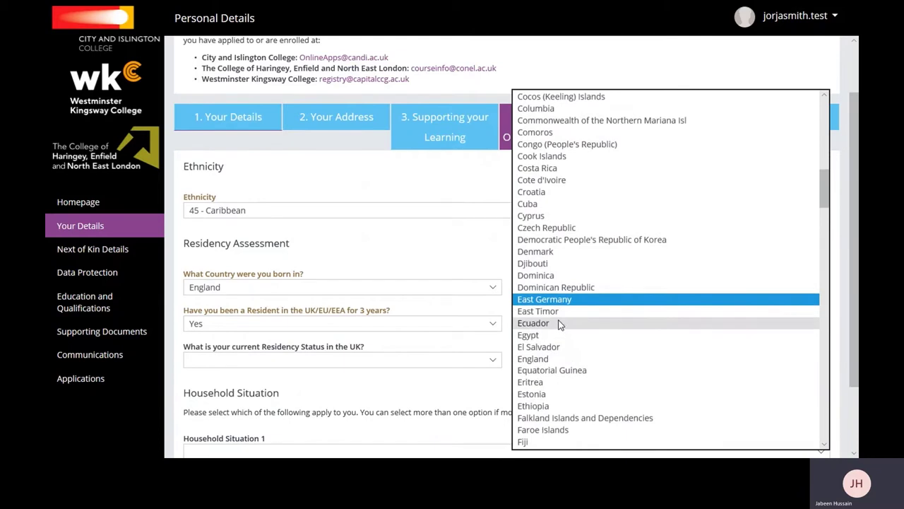
left_click(563, 359)
left_click(343, 360)
left_click(233, 240)
Set household situations to one adult only and None of these apply, and save.
scroll(855, 265, "down", 1)
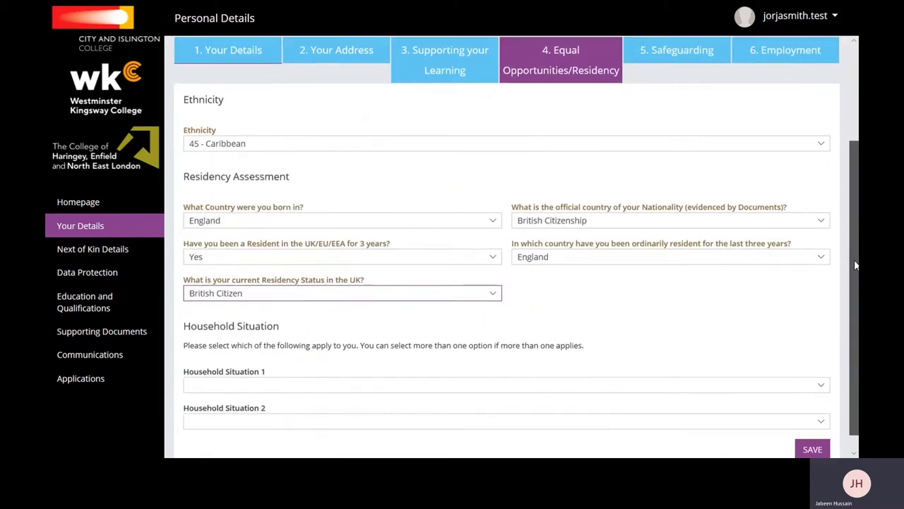
left_click(414, 364)
left_click(353, 399)
left_click(346, 404)
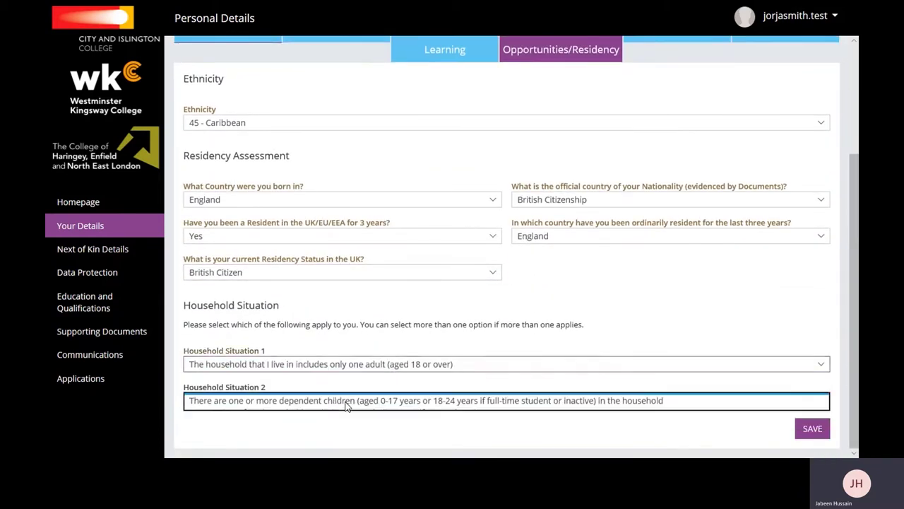
left_click(530, 450)
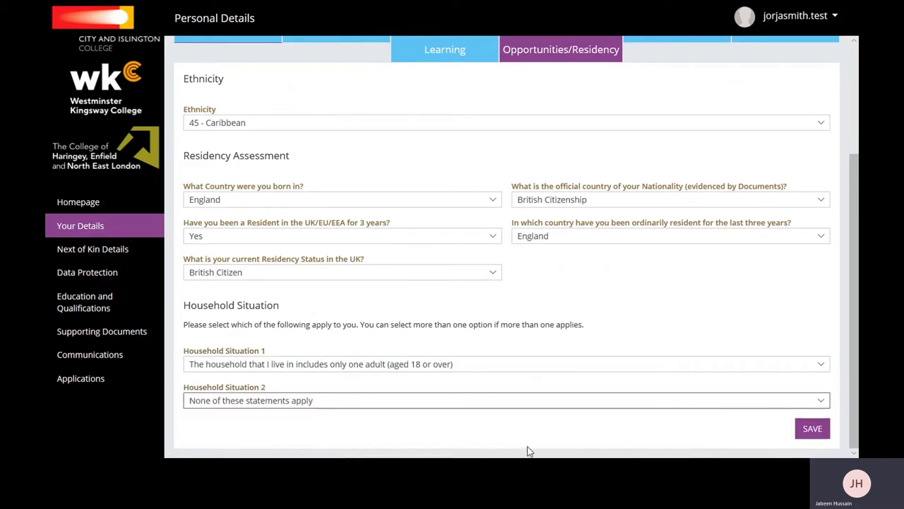
left_click(812, 429)
scroll(851, 384, "up", 3)
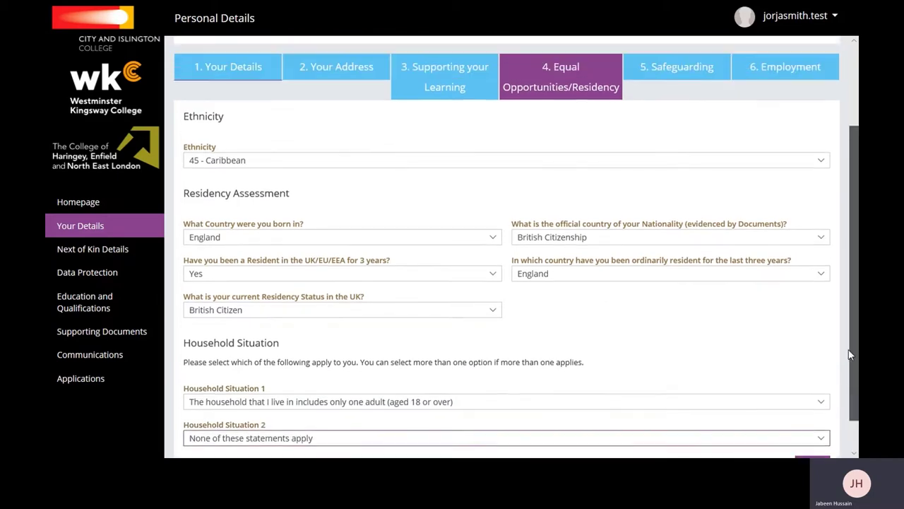
Answer Yes to Covid-19 household shielding on Safeguarding and save it.
left_click(676, 188)
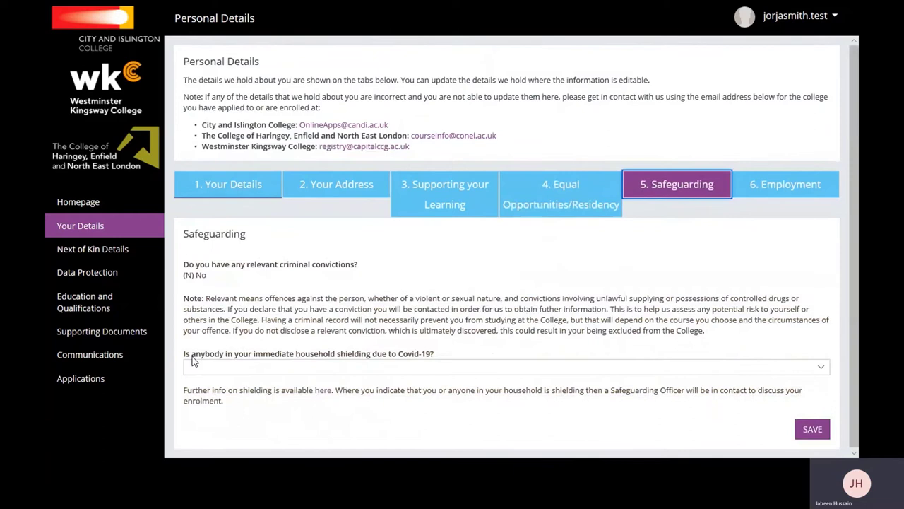
left_click(465, 366)
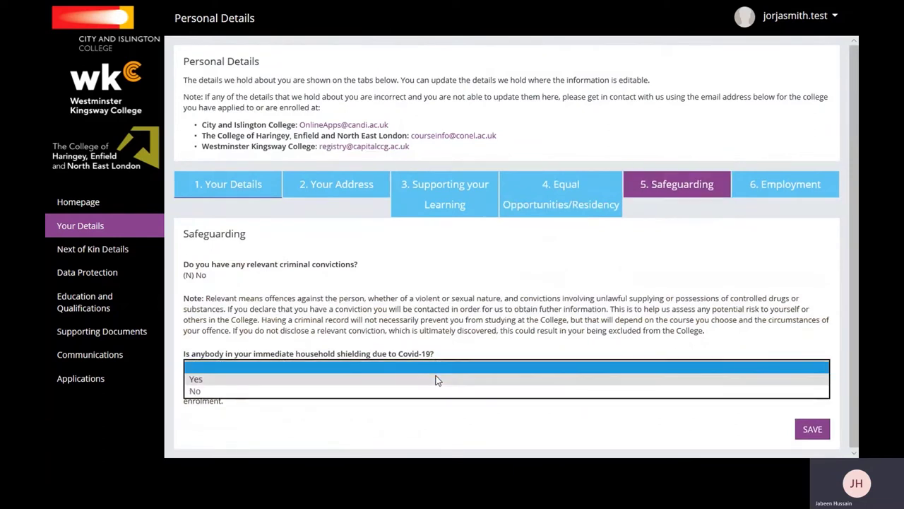
left_click(445, 377)
left_click(804, 426)
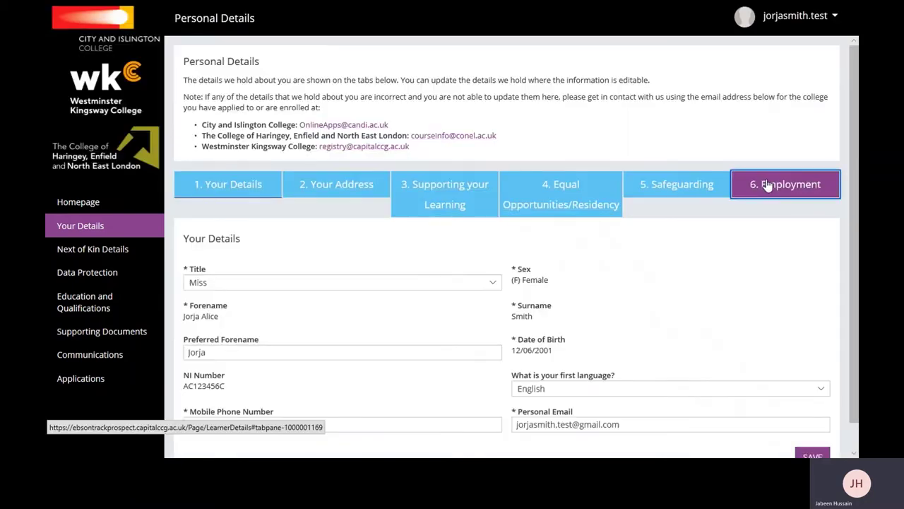
Record prior full-time education Yes, In paid employment, London low earnings, and self-employed No.
left_click(774, 184)
left_click(385, 304)
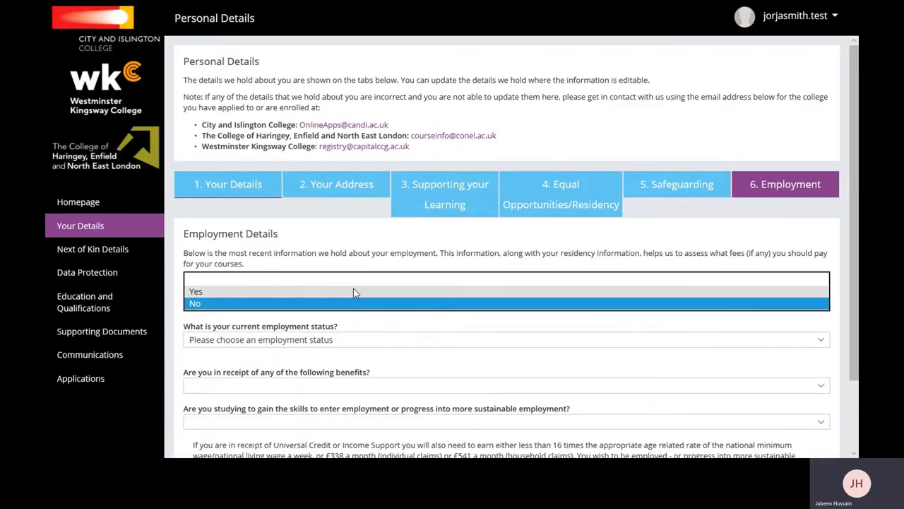
left_click(353, 288)
left_click(315, 340)
left_click(276, 311)
left_click(276, 340)
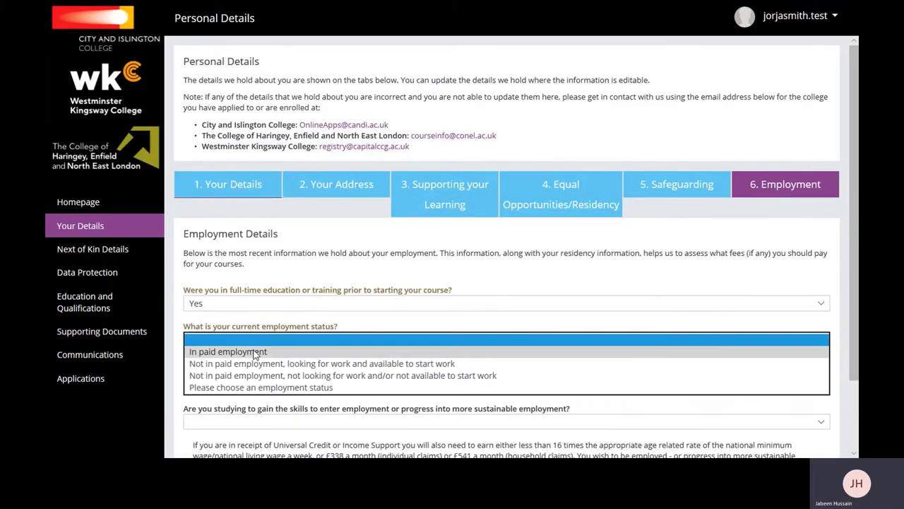
left_click(275, 351)
scroll(269, 283, "down", 2)
left_click(268, 207)
left_click(263, 225)
left_click(262, 247)
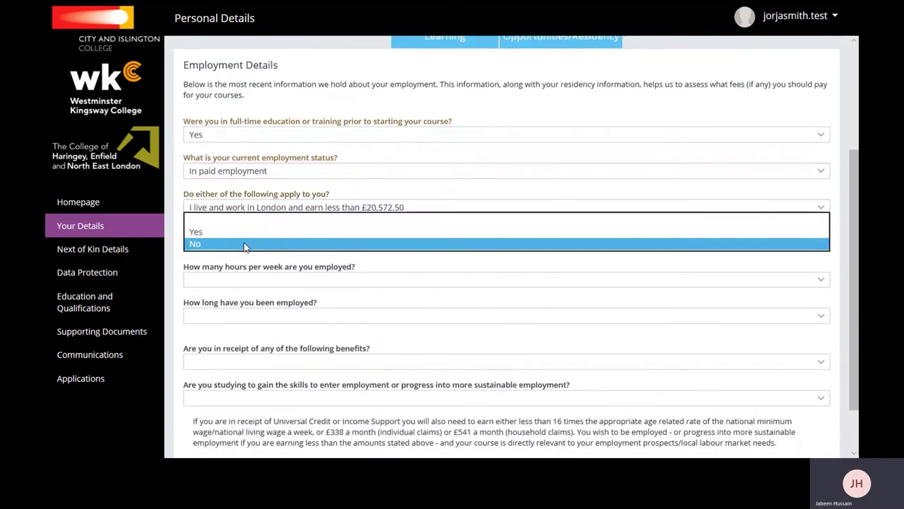
Set 11 to 20 hours, 7–12 months employed, Universal Credit, studying Yes, and save.
left_click(262, 244)
left_click(261, 279)
left_click(254, 302)
left_click(252, 316)
left_click(248, 351)
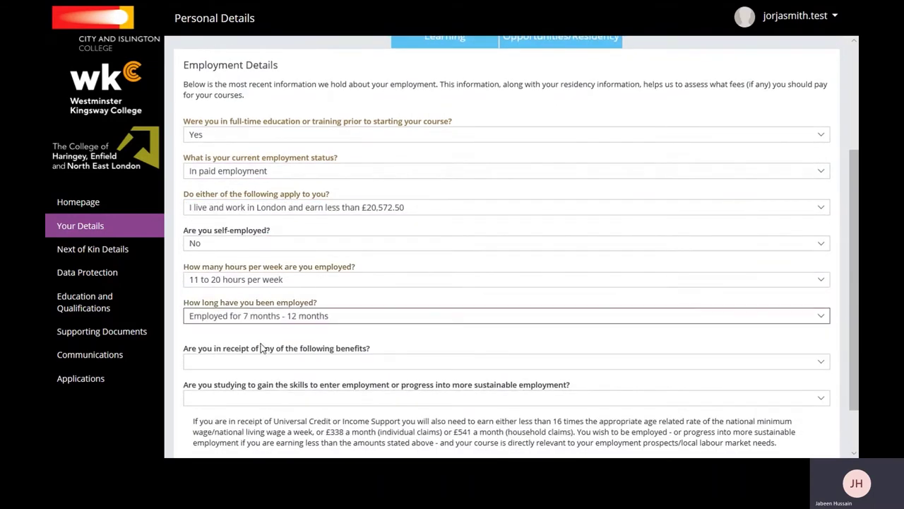
scroll(247, 318, "down", 1)
left_click(248, 299)
left_click(248, 329)
left_click(247, 335)
left_click(247, 349)
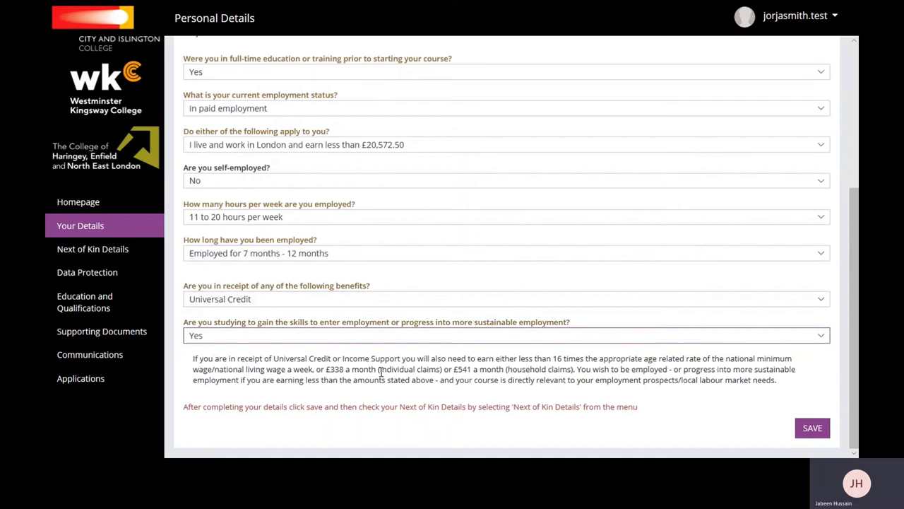
left_click(799, 427)
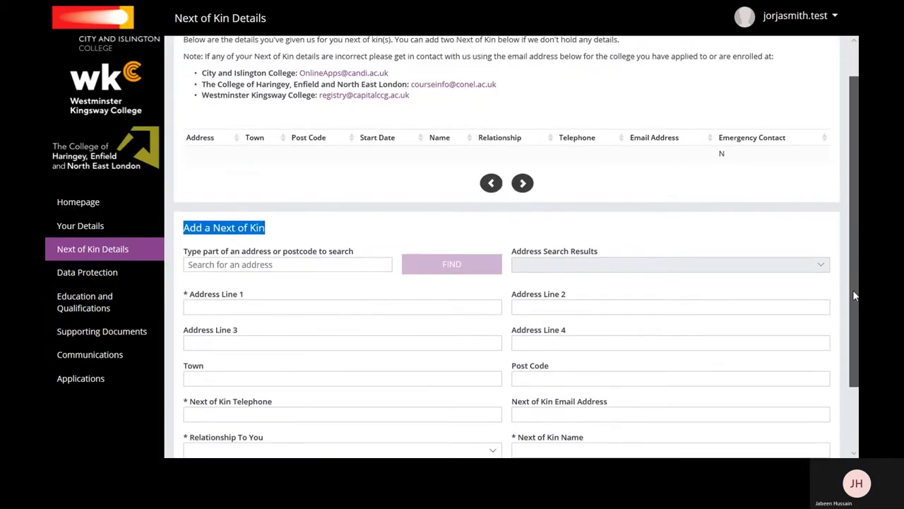
Look up the new next of kin's address by postcode and select it.
left_click(262, 181)
type("NW")
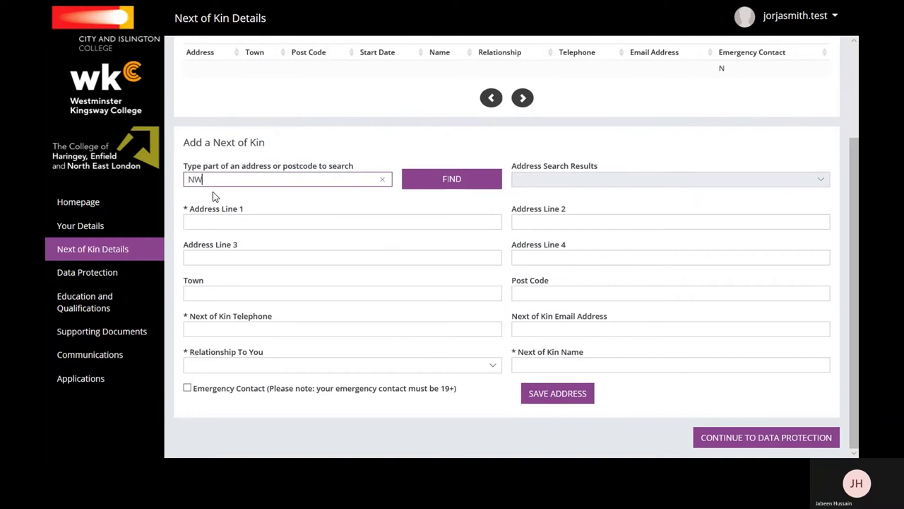
type("89AY")
left_click(408, 177)
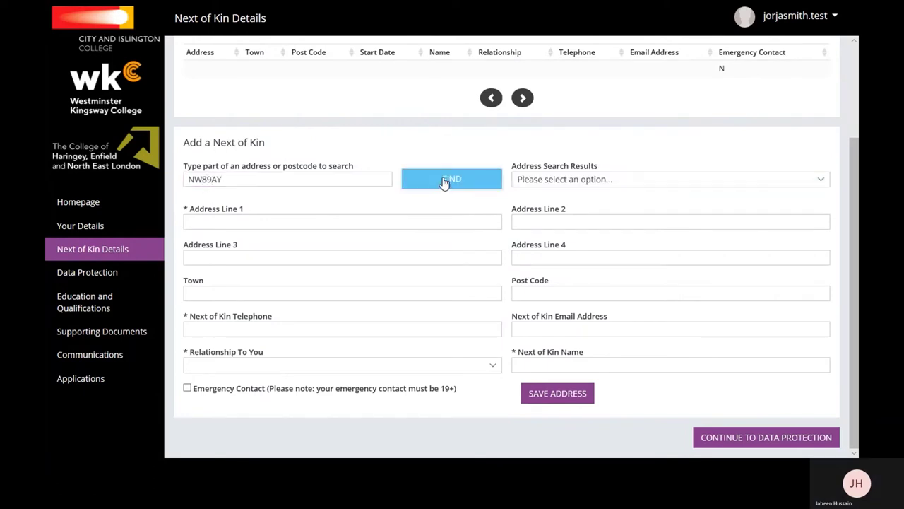
left_click(530, 182)
left_click(540, 194)
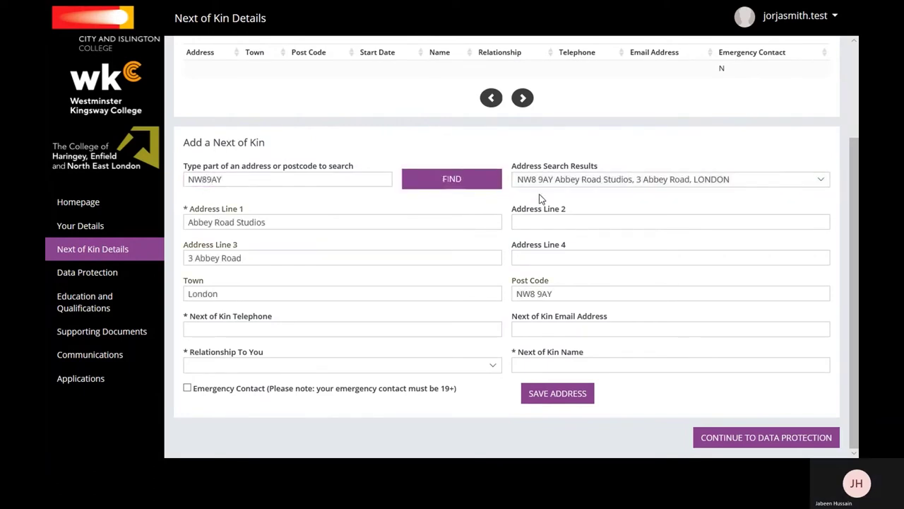
Enter the father's phone, e-mail and name, mark him as emergency contact, and save.
left_click(385, 332)
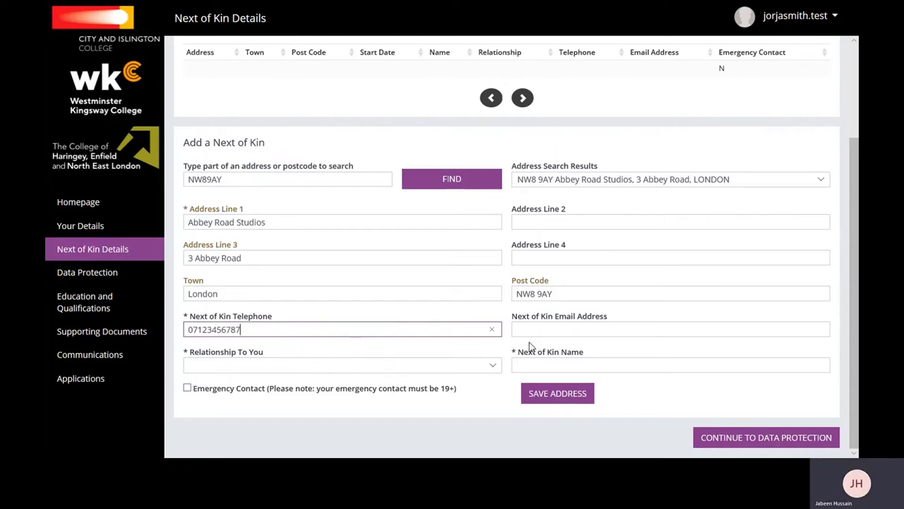
key("Tab")
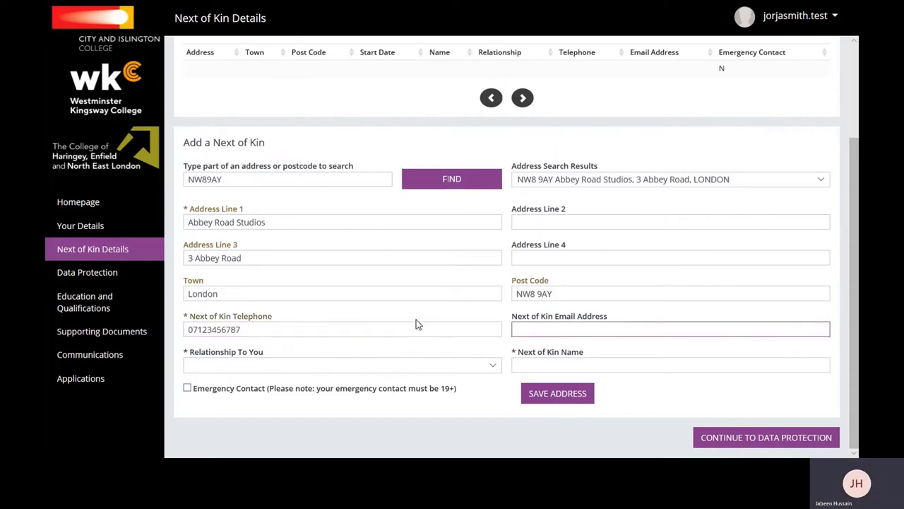
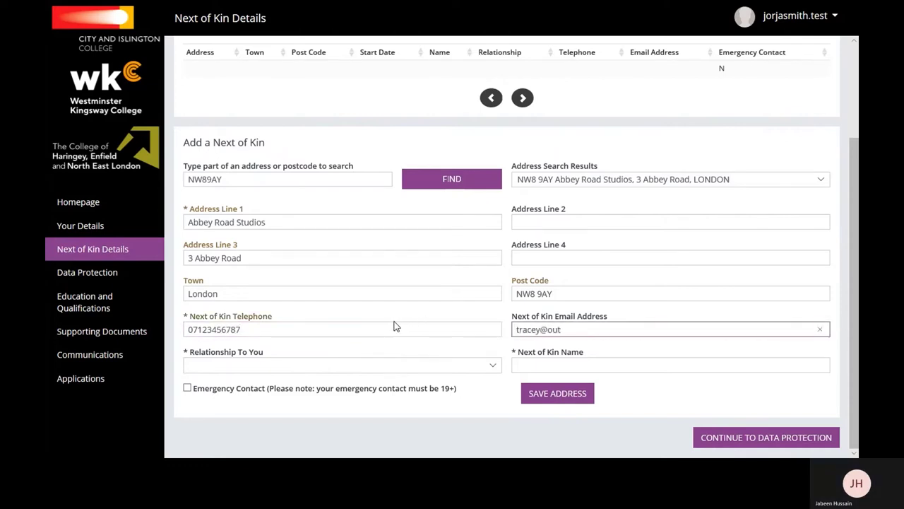
left_click(321, 366)
left_click(238, 319)
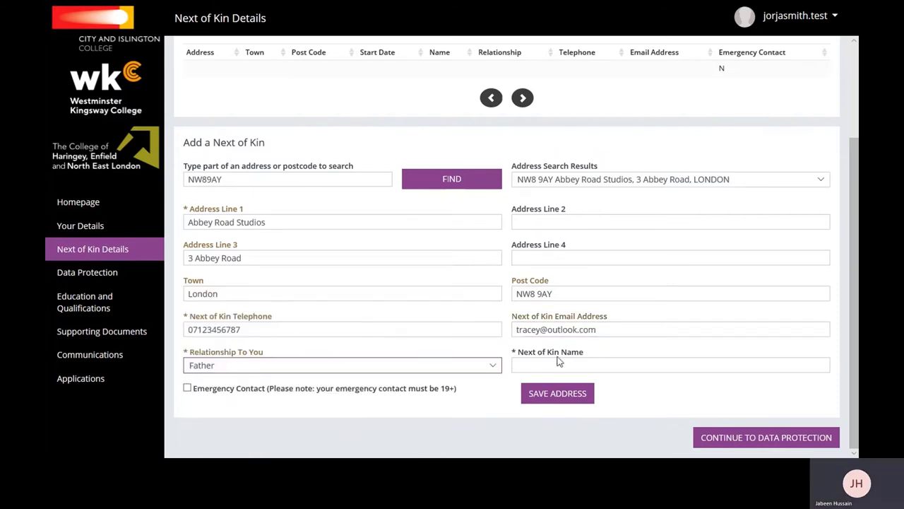
left_click(558, 363)
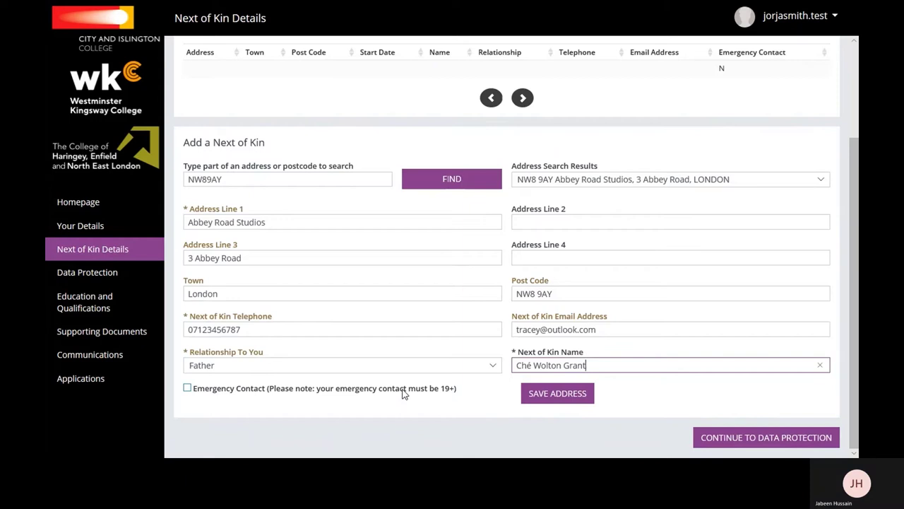
left_click(188, 388)
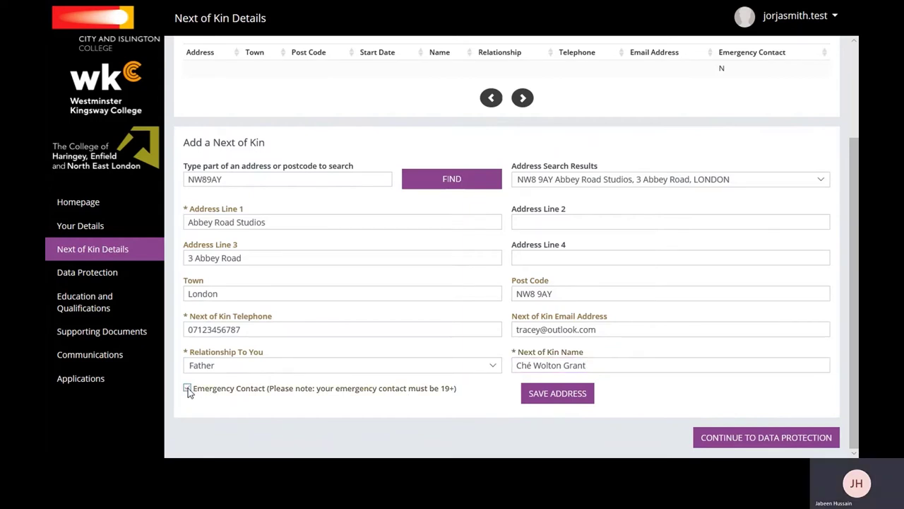
left_click(570, 396)
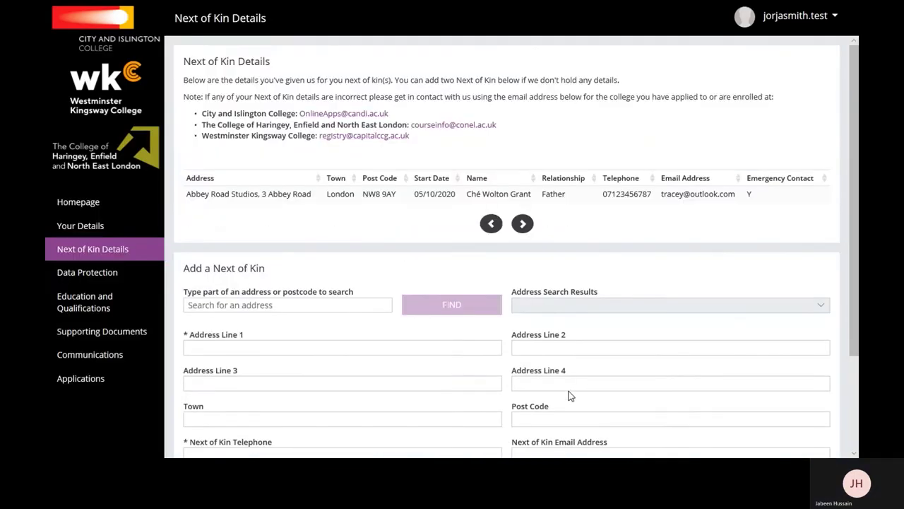
Search for the second next of kin's St Johns Wood address and select it.
scroll(580, 186, "down", 3)
left_click(248, 180)
type("nw8")
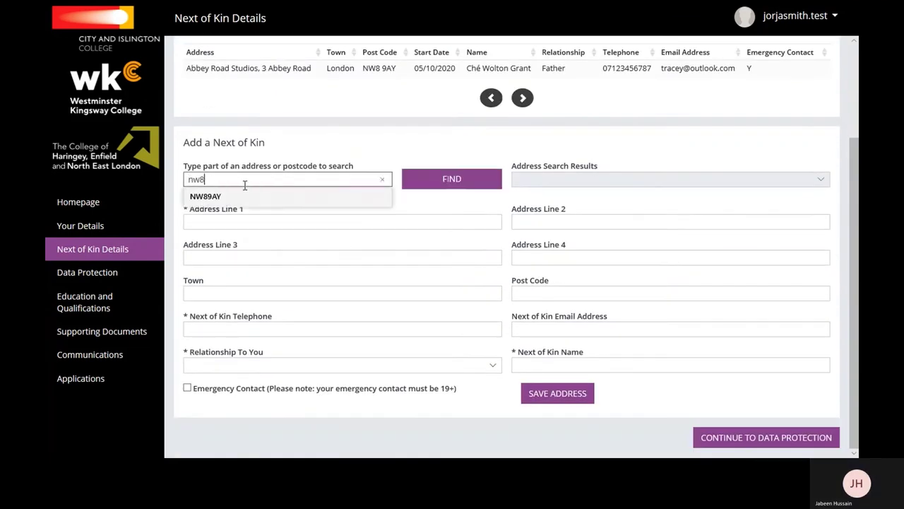
type(" st johns")
left_click(440, 187)
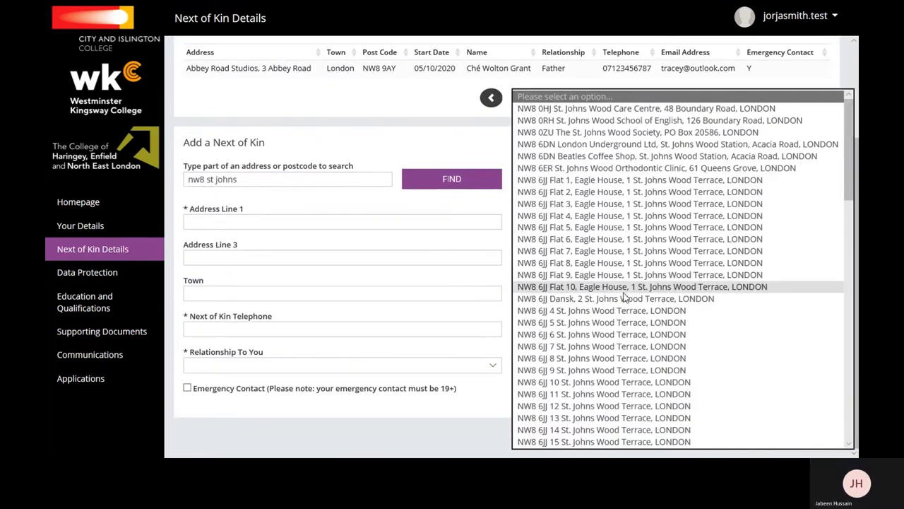
left_click(597, 347)
Enter the mother's phone, e-mail and full name as a non-emergency contact, and save.
left_click(343, 330)
type("02123456789")
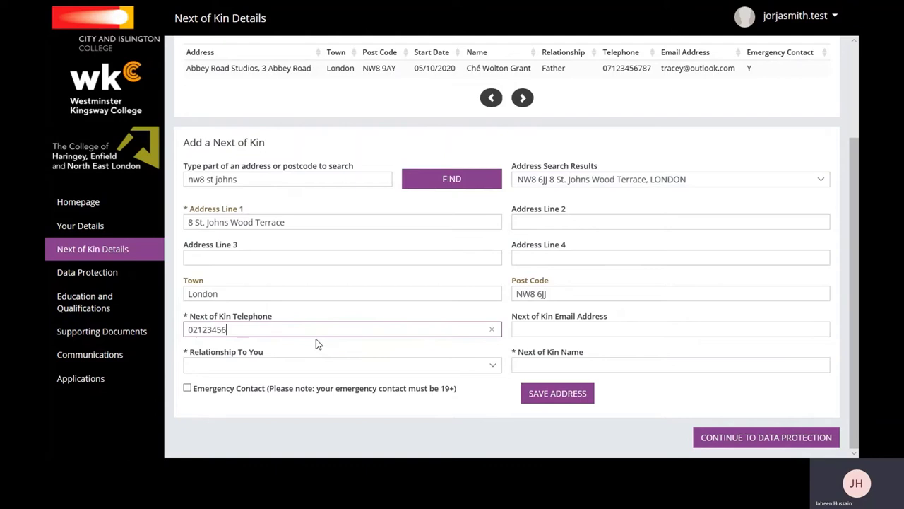
left_click(582, 330)
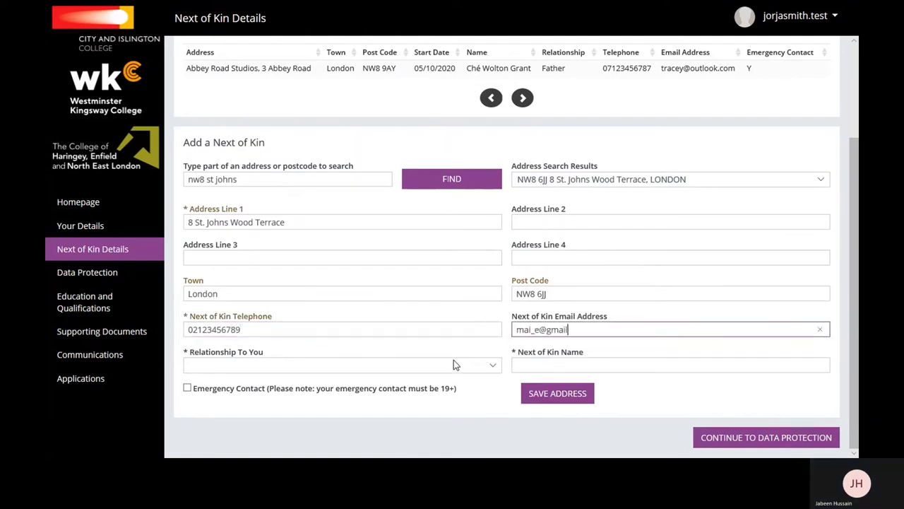
left_click(453, 365)
left_click(313, 369)
left_click(529, 365)
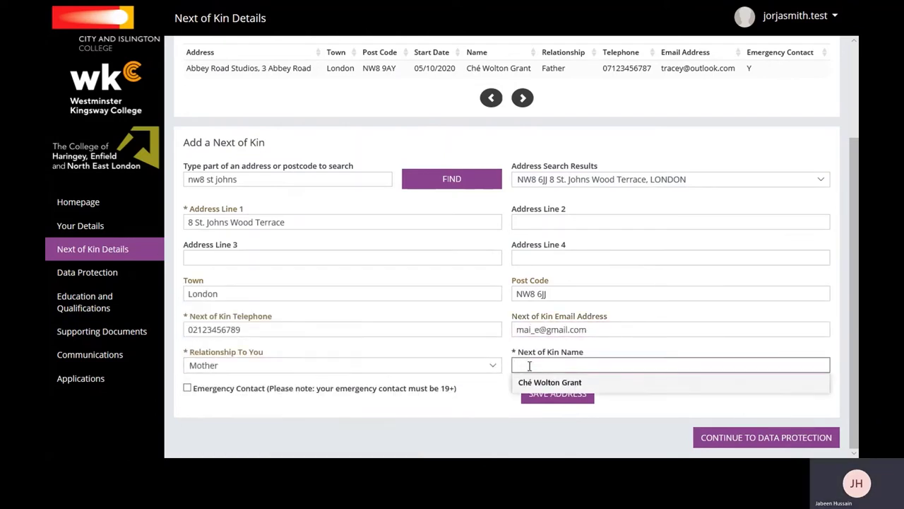
left_click(570, 397)
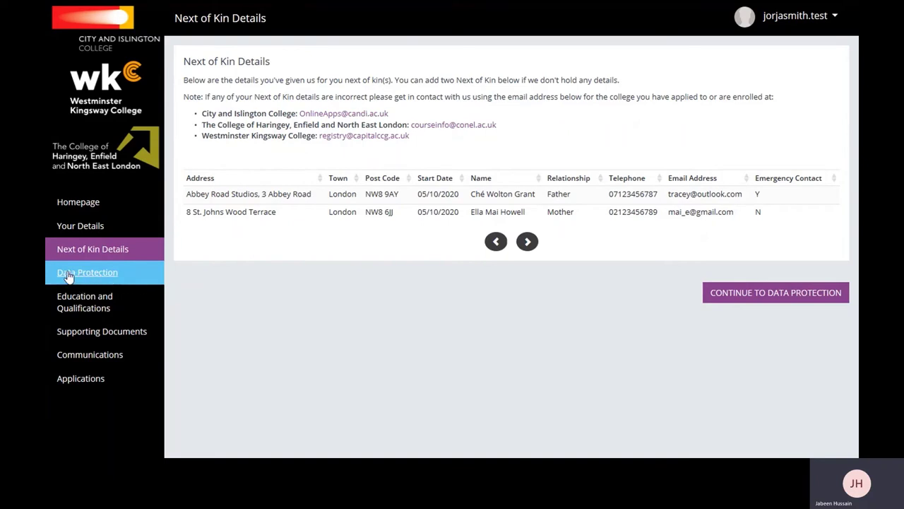
Agree to funding-body course contact by e-mail, promotional communications and the Privacy Policy, then save.
left_click(123, 277)
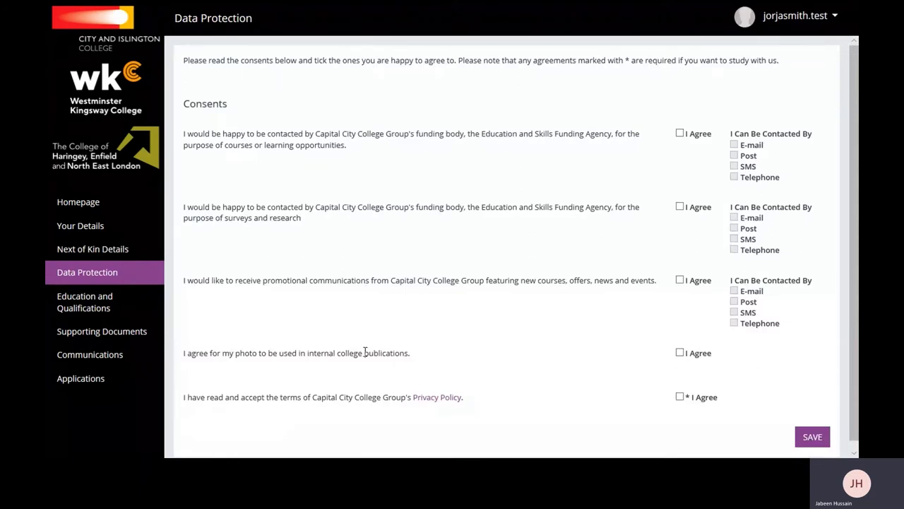
left_click(679, 134)
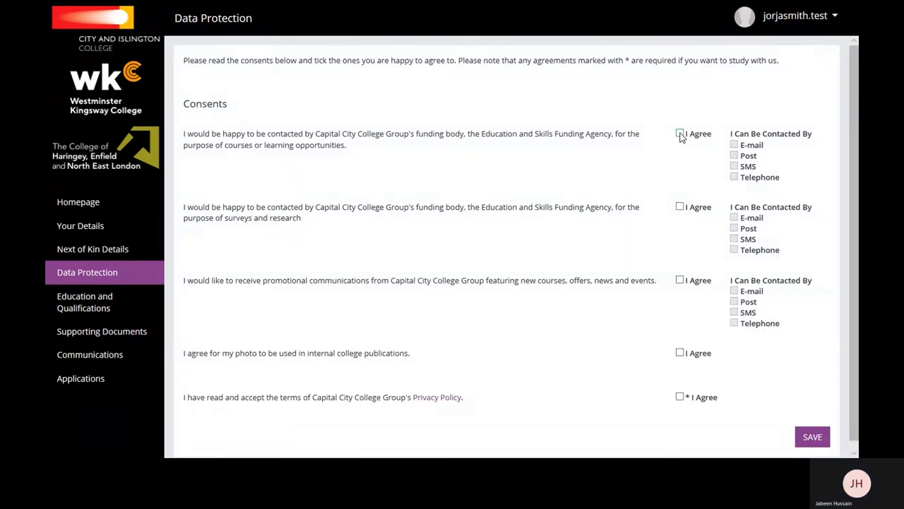
left_click(734, 145)
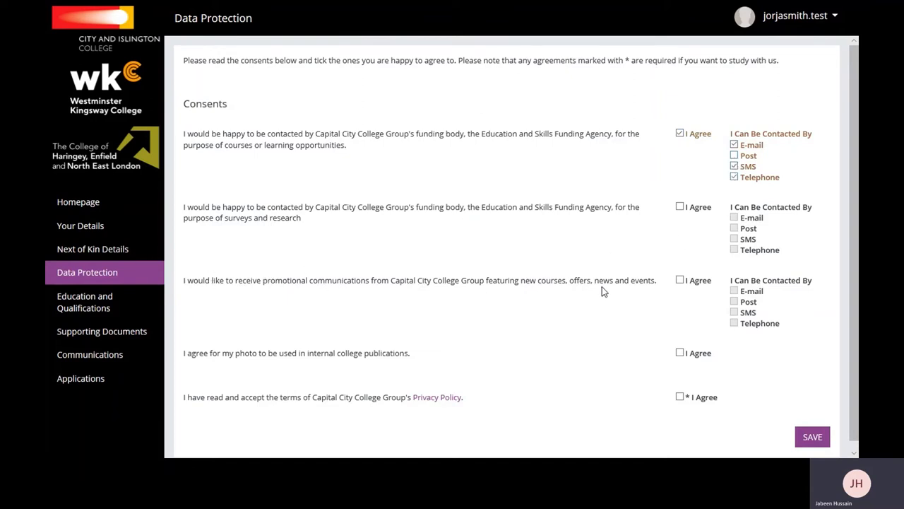
left_click(680, 281)
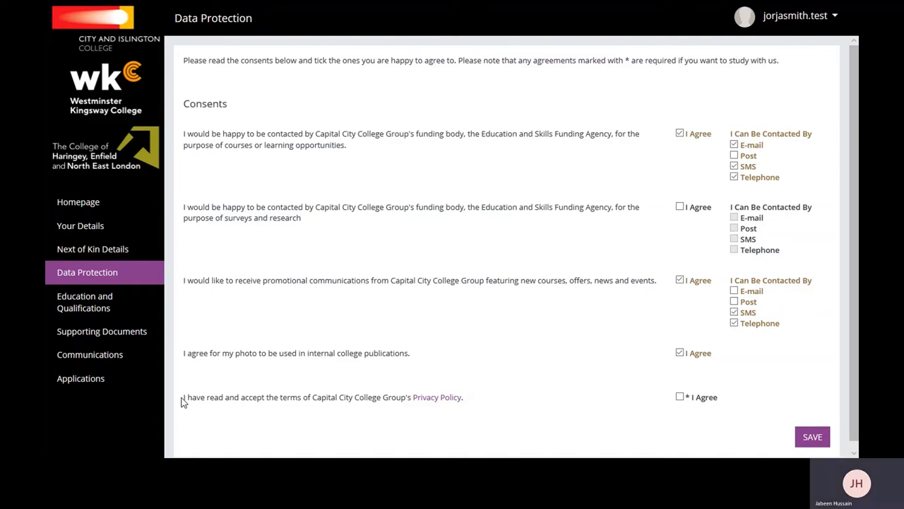
left_click(679, 397)
left_click(816, 439)
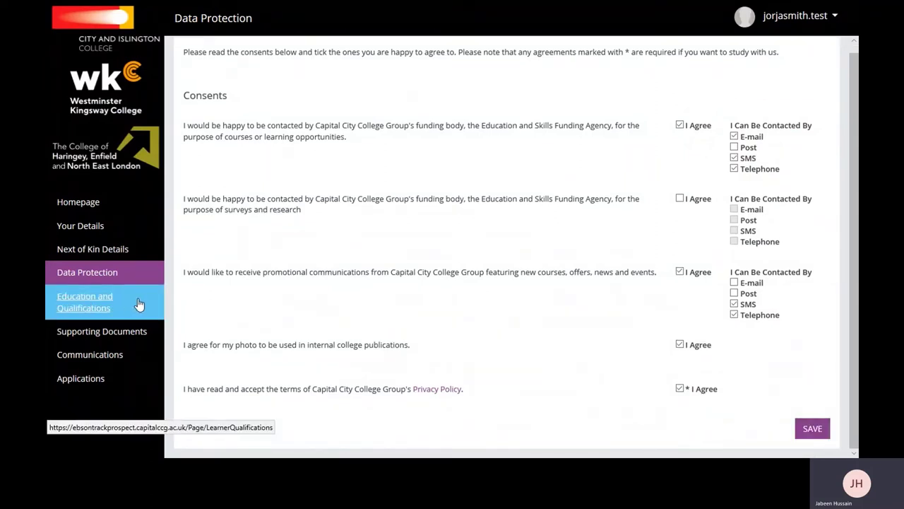
Set the previous school to Other on the Education and Qualifications page.
left_click(141, 304)
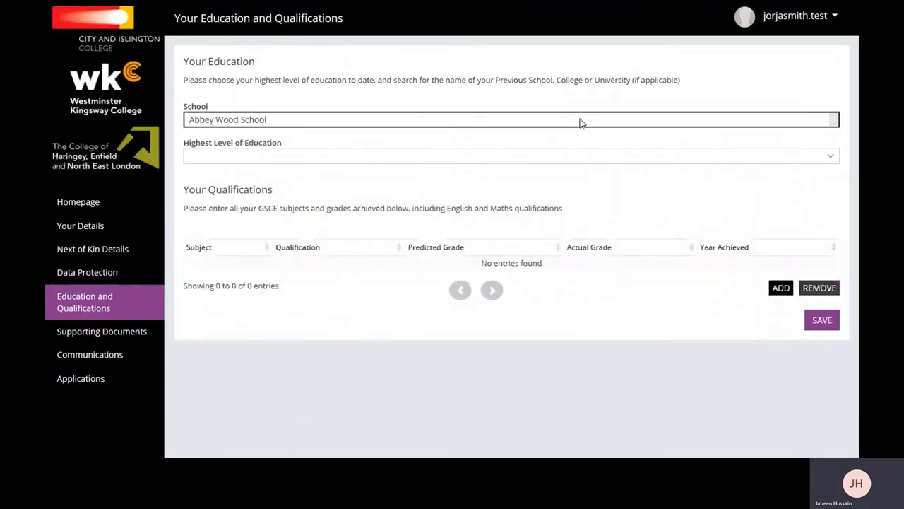
left_click(581, 123)
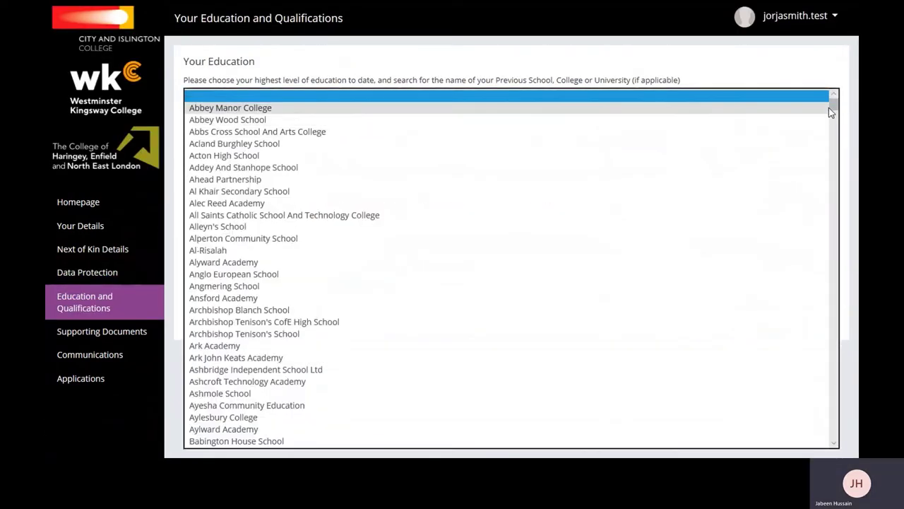
scroll(831, 110, "down", 1)
left_click_drag(835, 109, 846, 204)
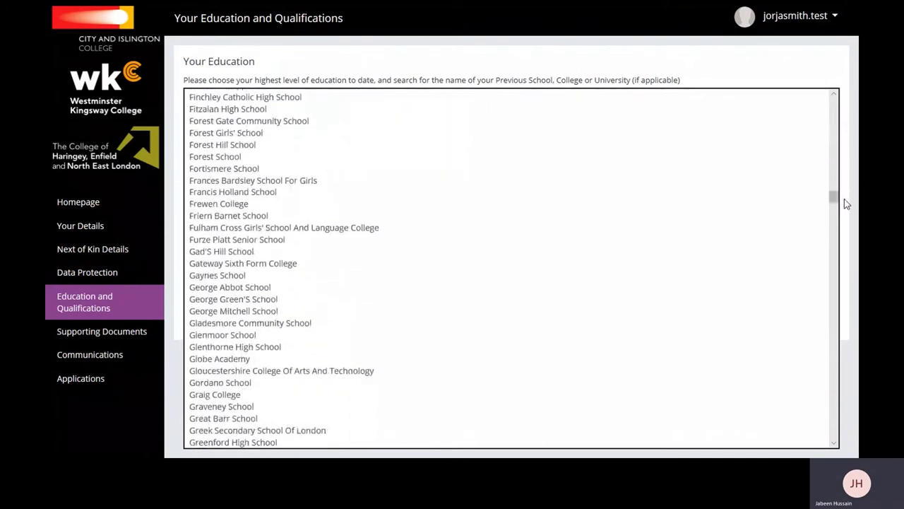
left_click(305, 216)
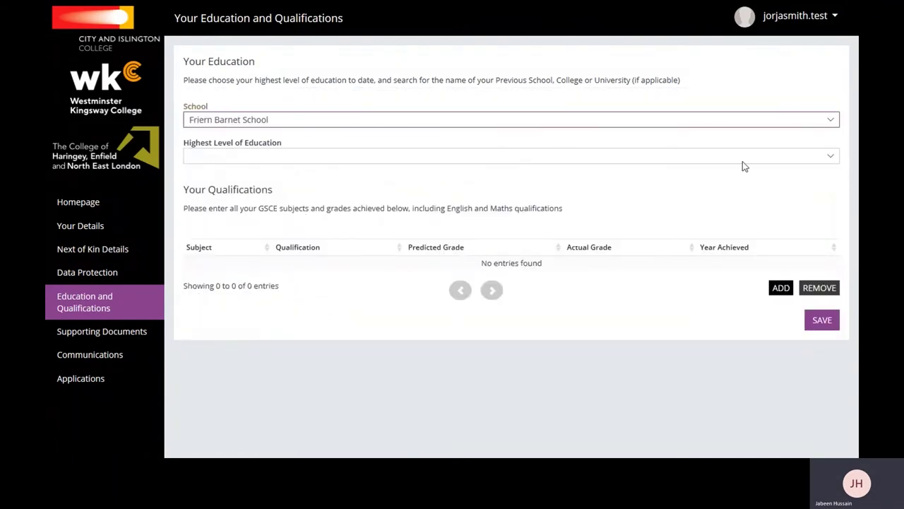
left_click(767, 123)
left_click_drag(834, 121, 822, 208)
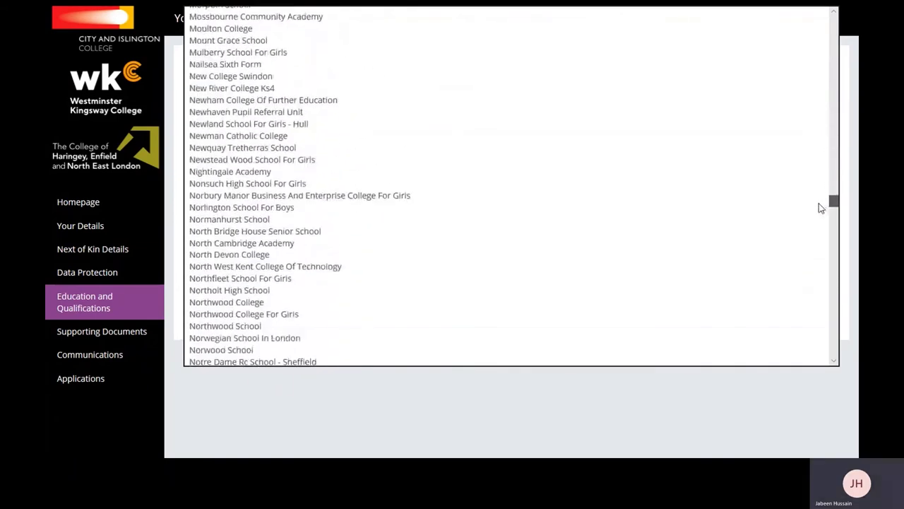
left_click(276, 97)
Enter Beaverwood School for Girls with its contact's name and e-mail; choose highest level Full Level 2.
left_click(271, 157)
type("Beaverwood S")
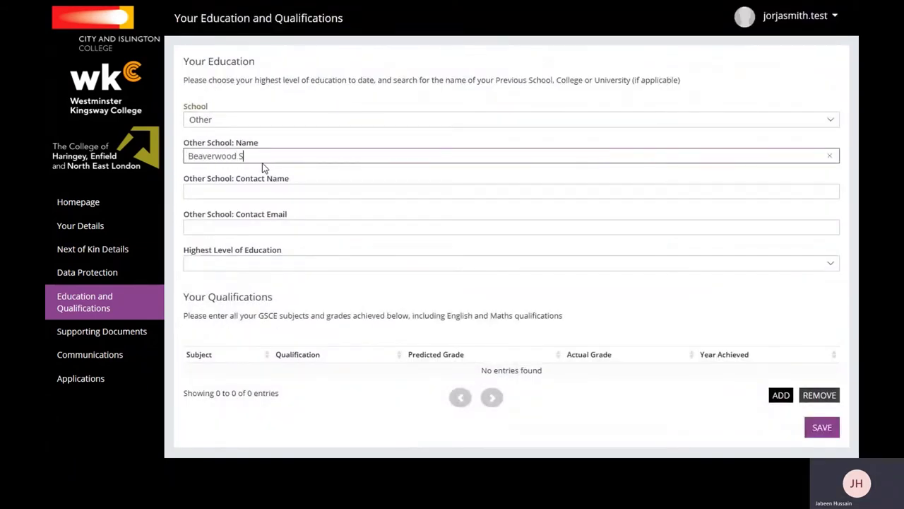
type("chool for Girls")
left_click(267, 189)
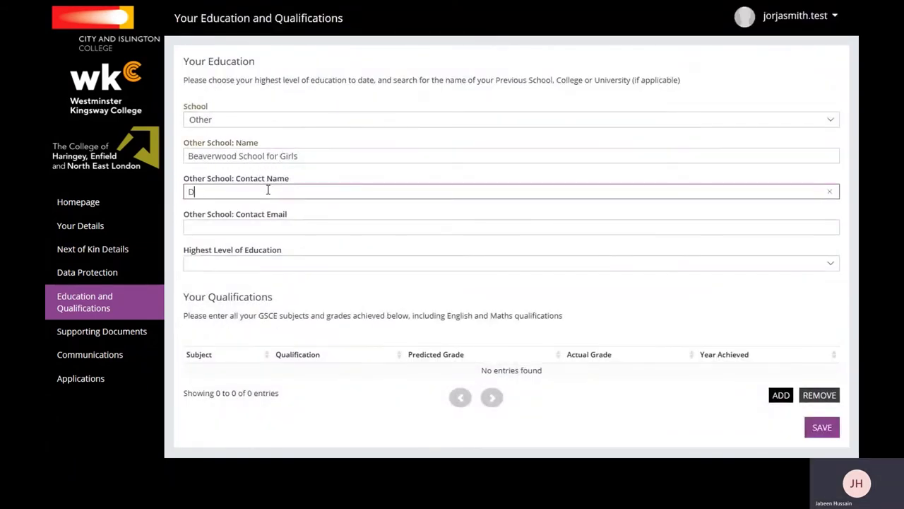
left_click(275, 225)
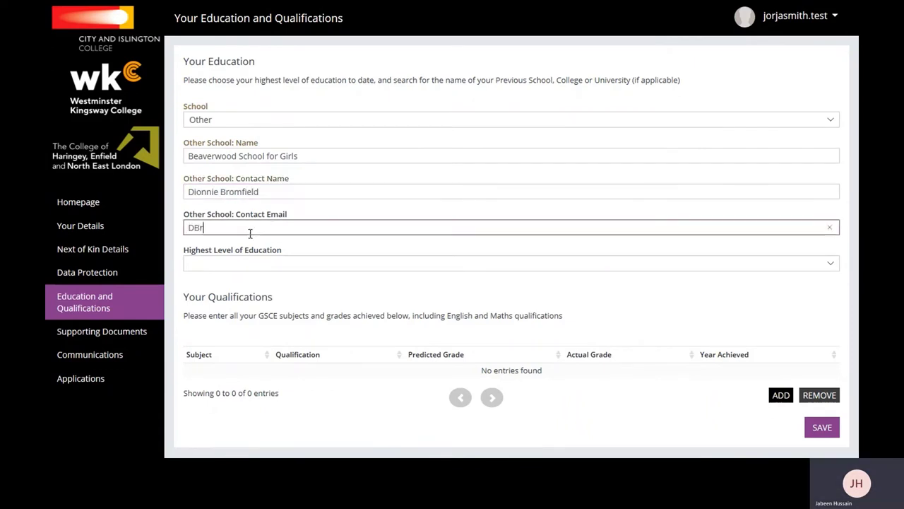
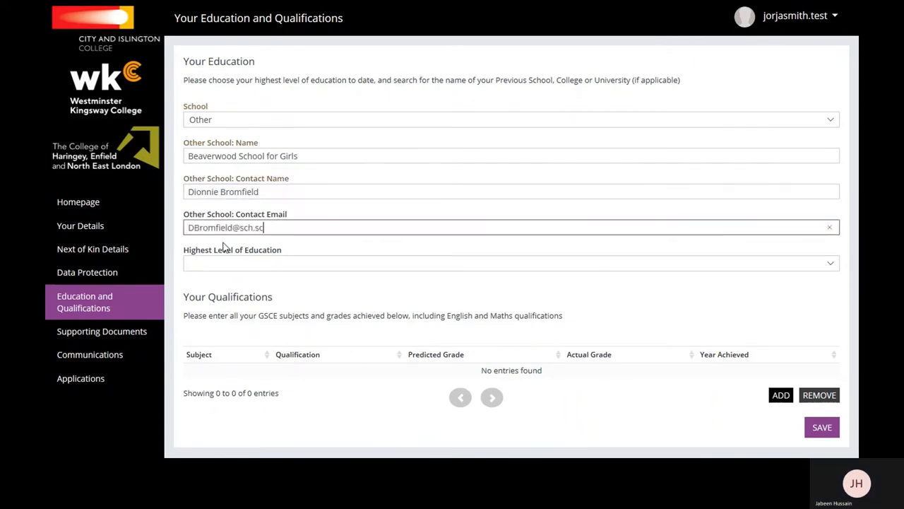
left_click(262, 262)
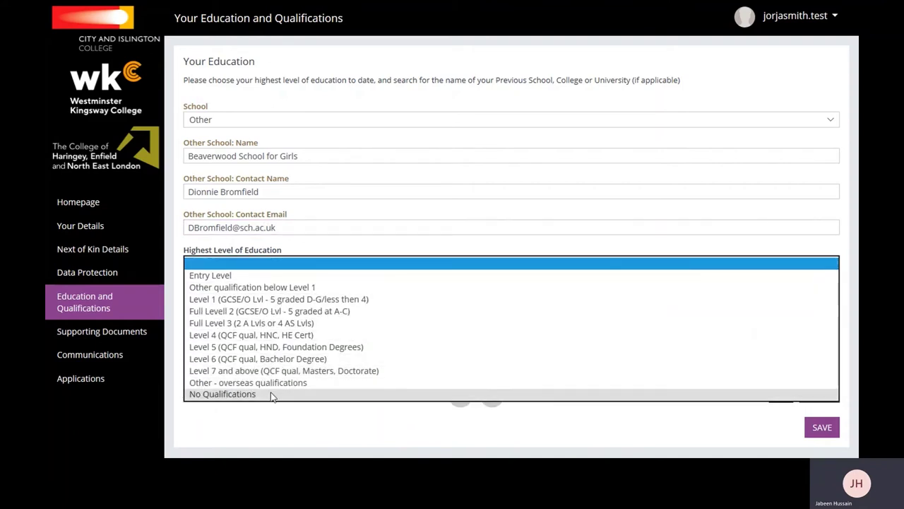
left_click(286, 312)
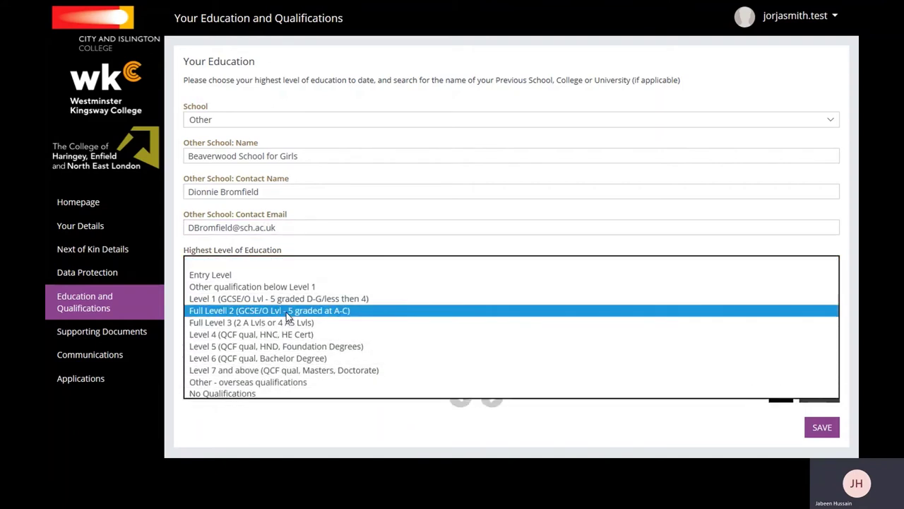
Set highest education to Full Level 2 and add a Maths GCSE row, grade 5, year 2020.
left_click(287, 313)
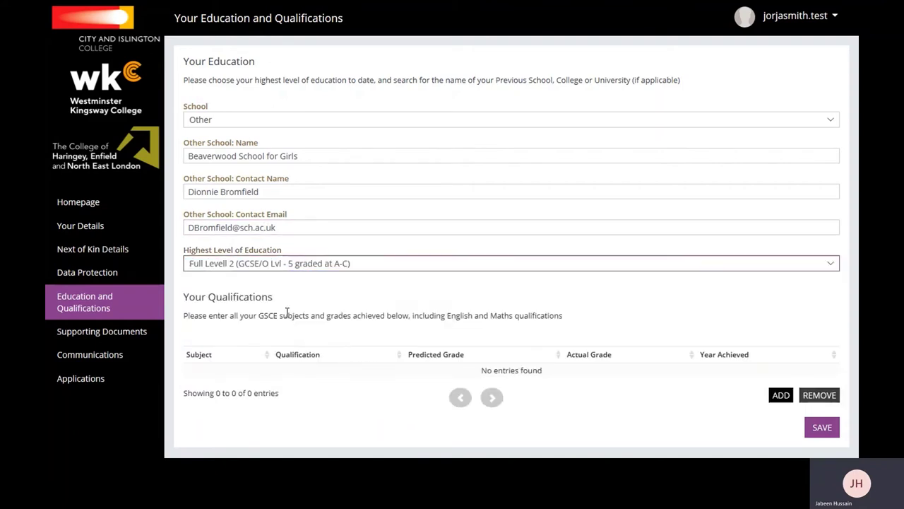
left_click(784, 398)
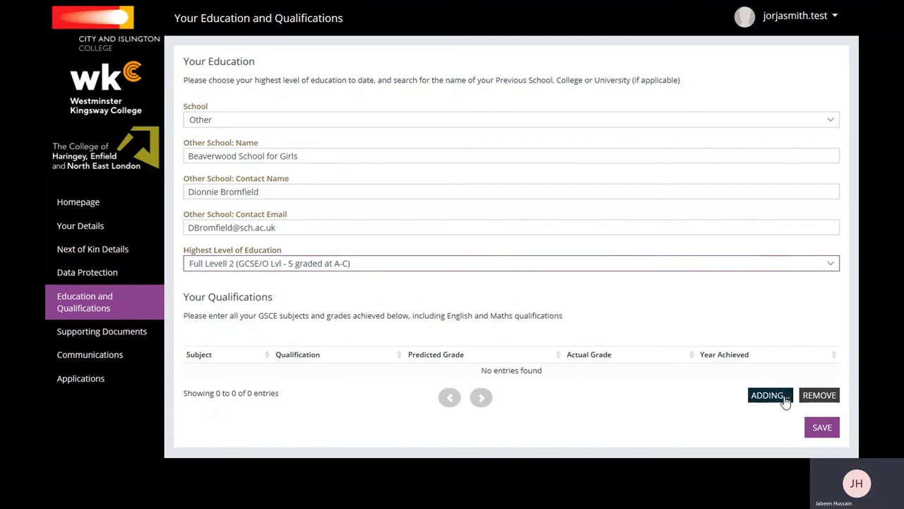
left_click(327, 373)
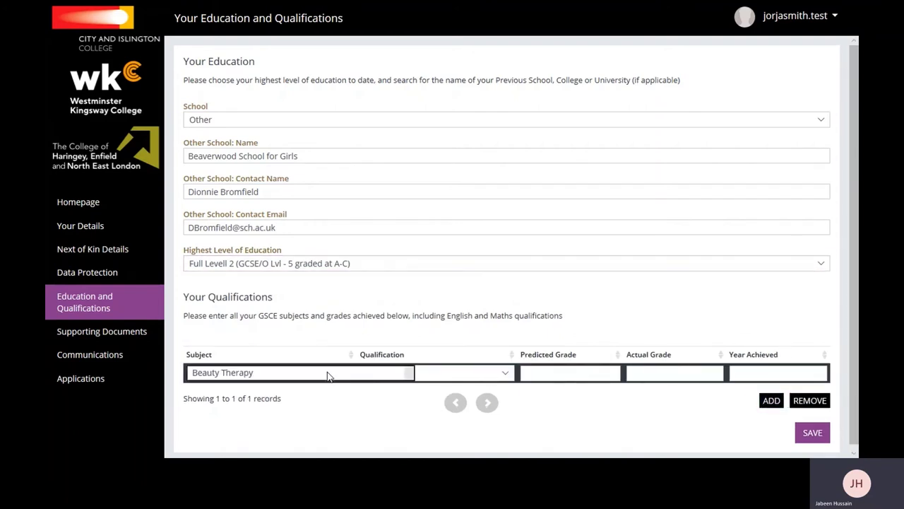
left_click(316, 113)
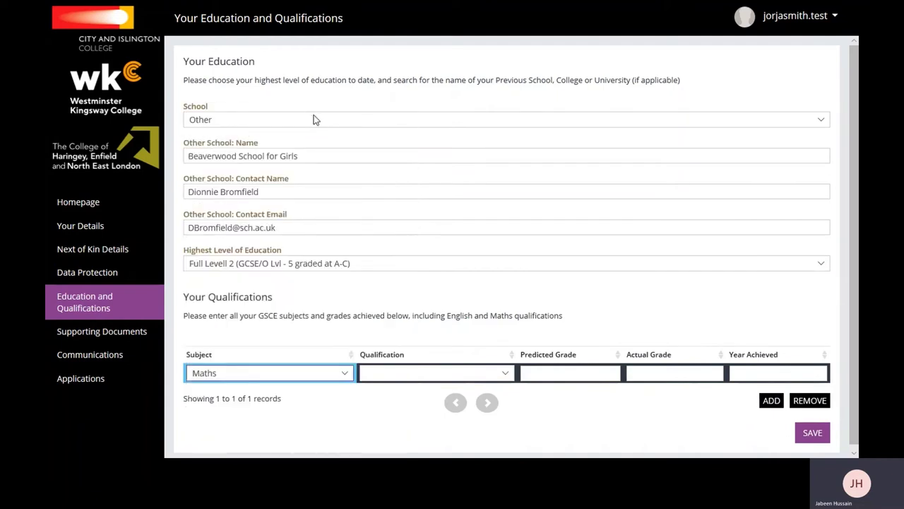
left_click(457, 373)
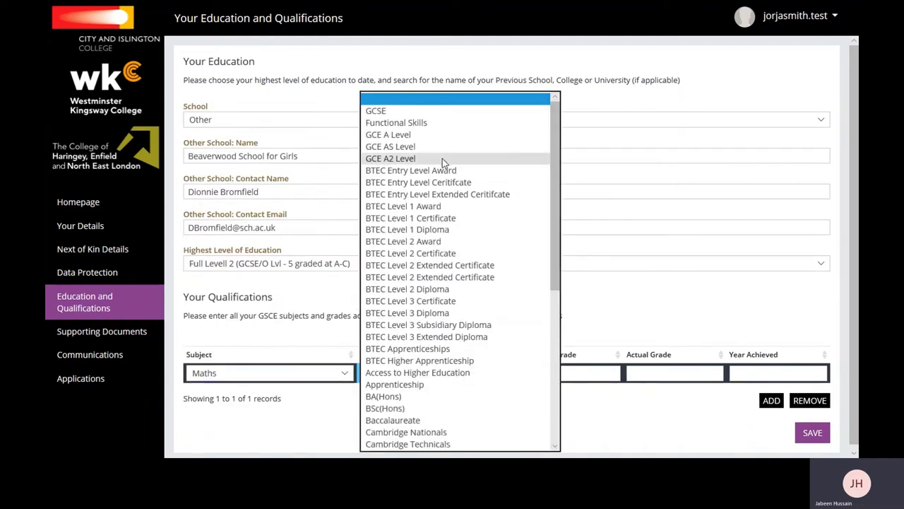
left_click(427, 115)
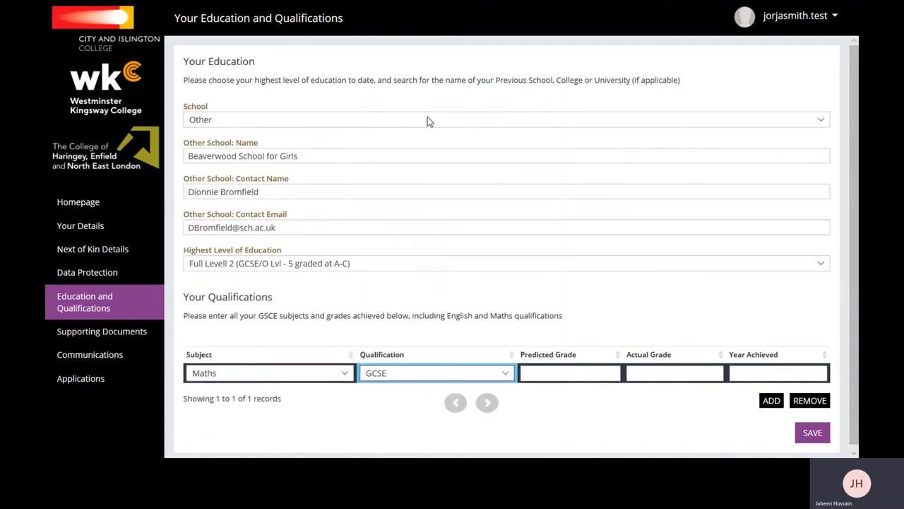
left_click(568, 376)
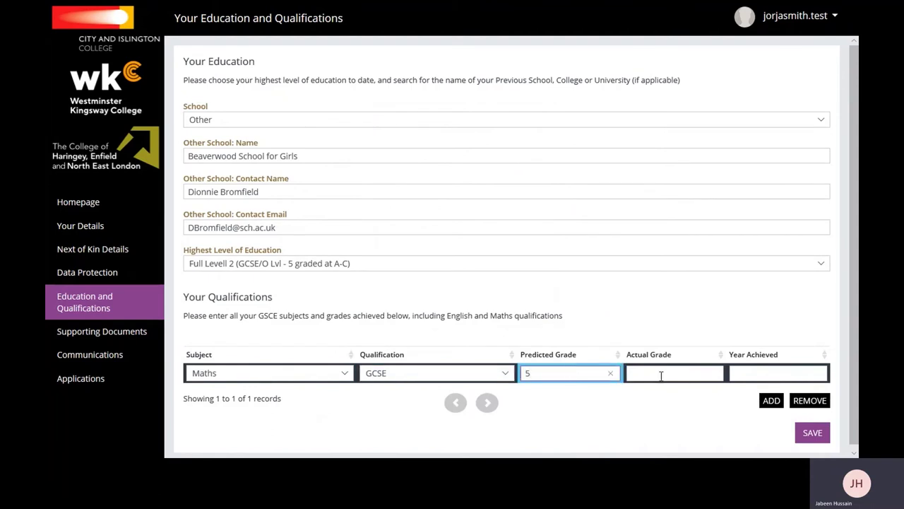
left_click(751, 372)
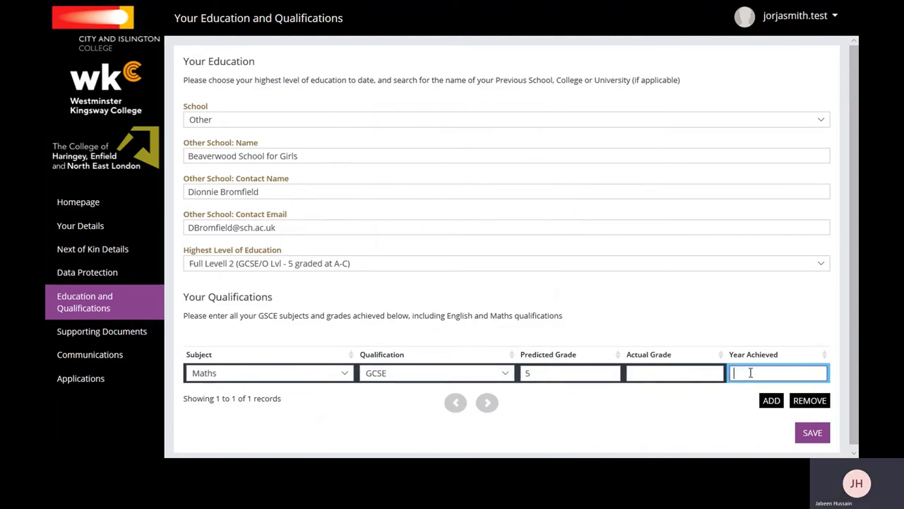
type("2020")
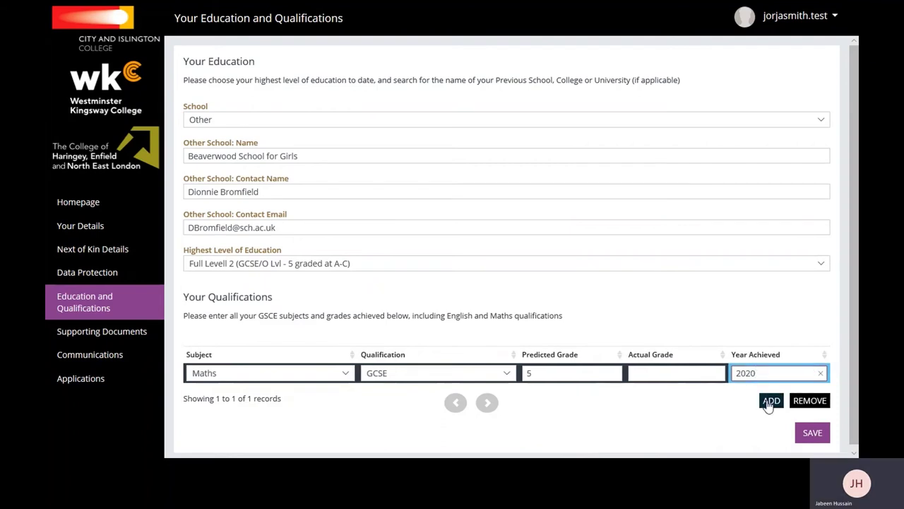
Add an English Language GCSE qualification with grade 7, achieved in 2020.
left_click(770, 401)
left_click(337, 394)
left_click(313, 117)
left_click(438, 393)
left_click(423, 101)
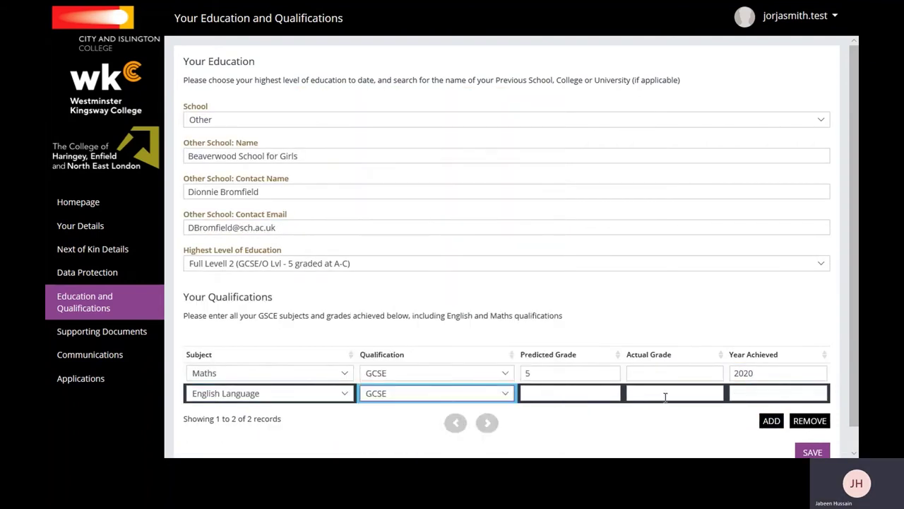
left_click(666, 394)
type("7")
left_click(751, 392)
type("2020")
Add Spanish BTEC Level 2 Award, grade Pass, year 2012, and save the qualifications.
left_click(770, 421)
left_click(318, 416)
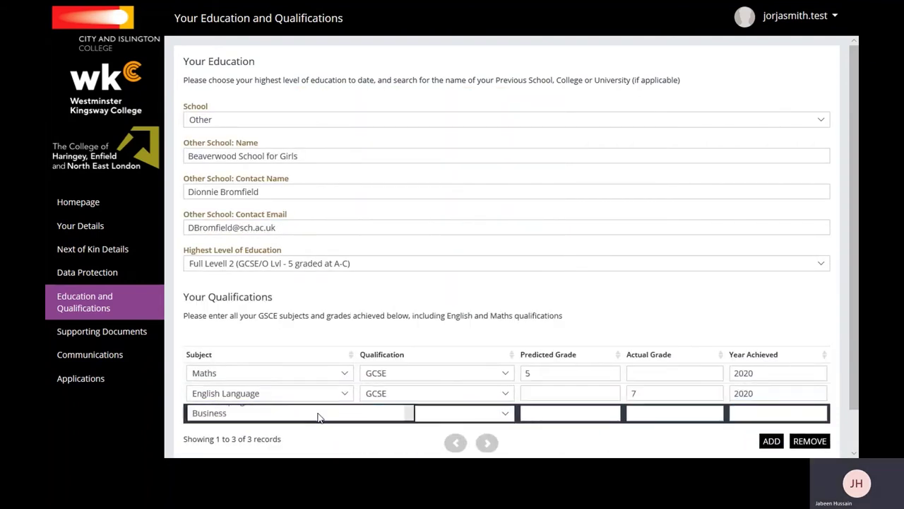
scroll(317, 322, "down", 15)
left_click(322, 335)
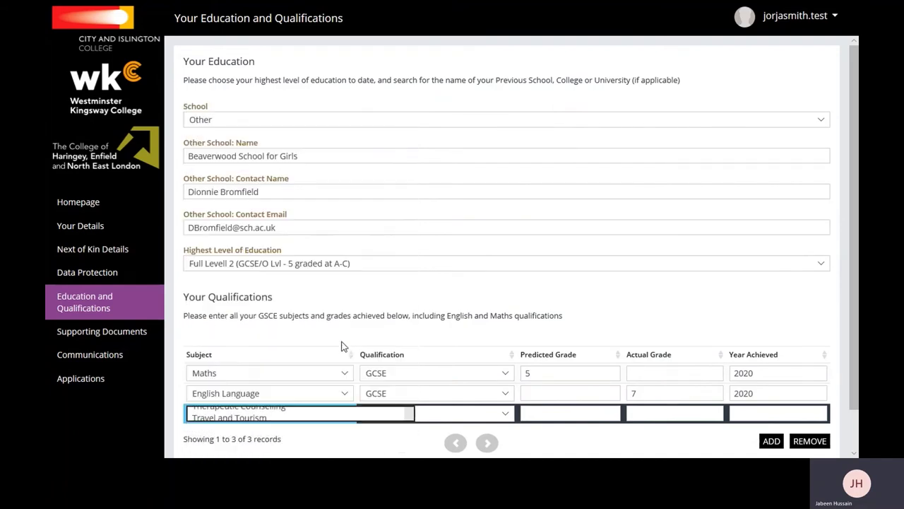
left_click(460, 413)
left_click(463, 247)
left_click(646, 414)
type("Pasw")
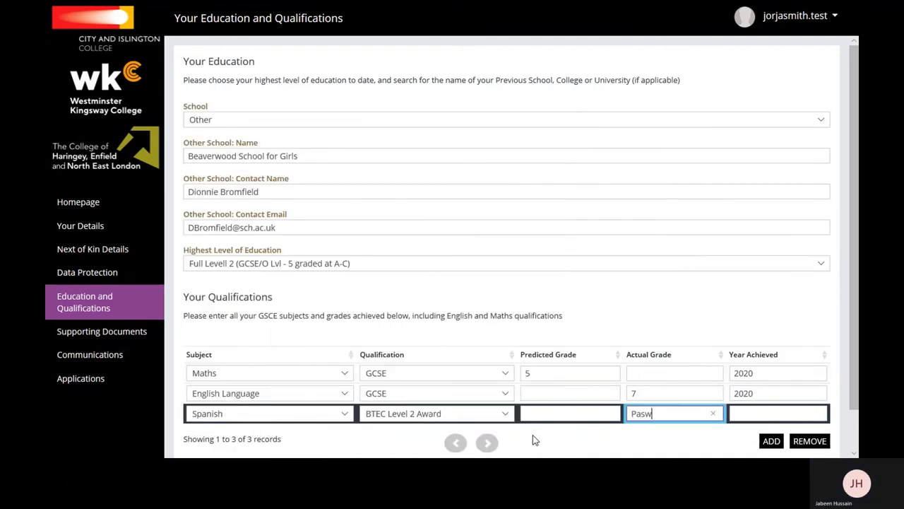
key("BackSpace")
type("s")
key("Tab")
type("2012")
scroll(851, 335, "down", 2)
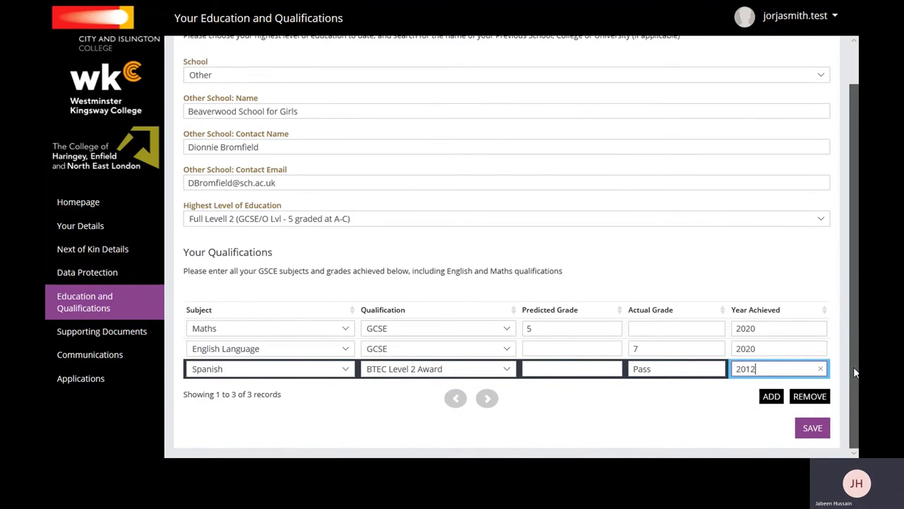
left_click(810, 434)
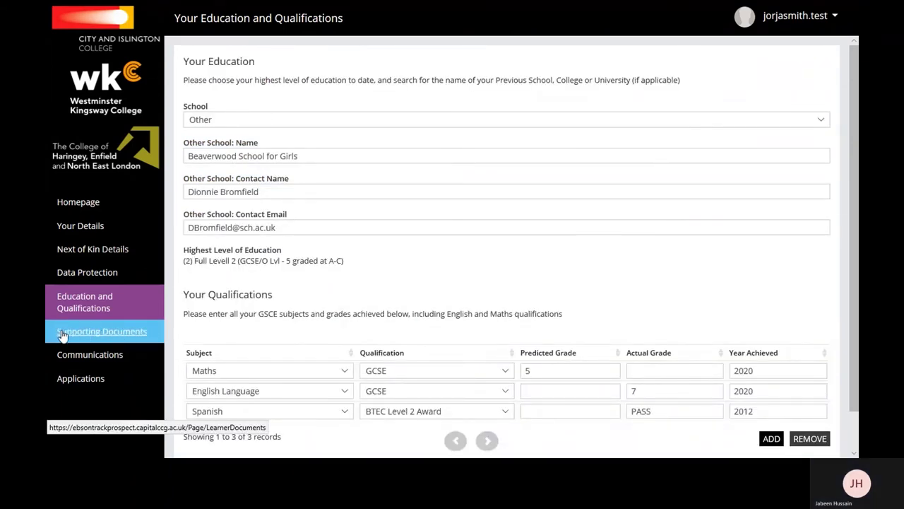
Upload the passport scan as Proof of Residency and the qualification scan as Qualification Certificate.
left_click(140, 335)
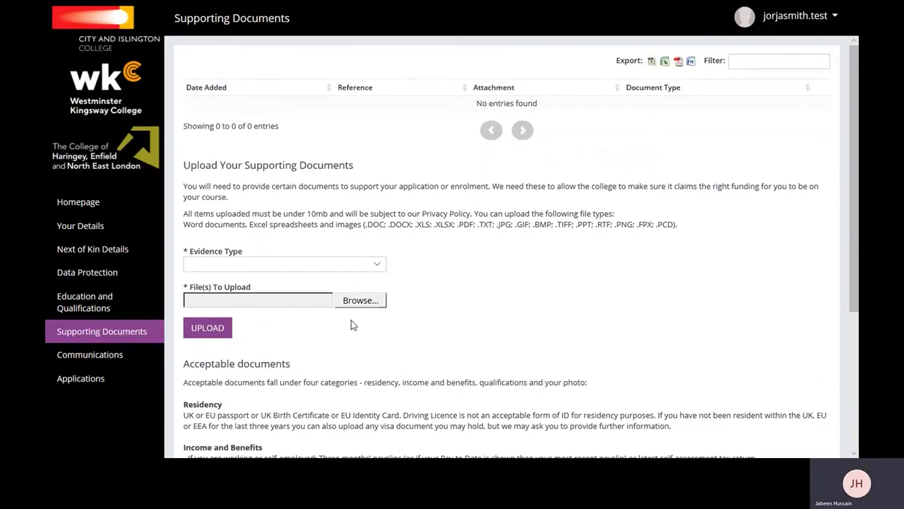
left_click(378, 266)
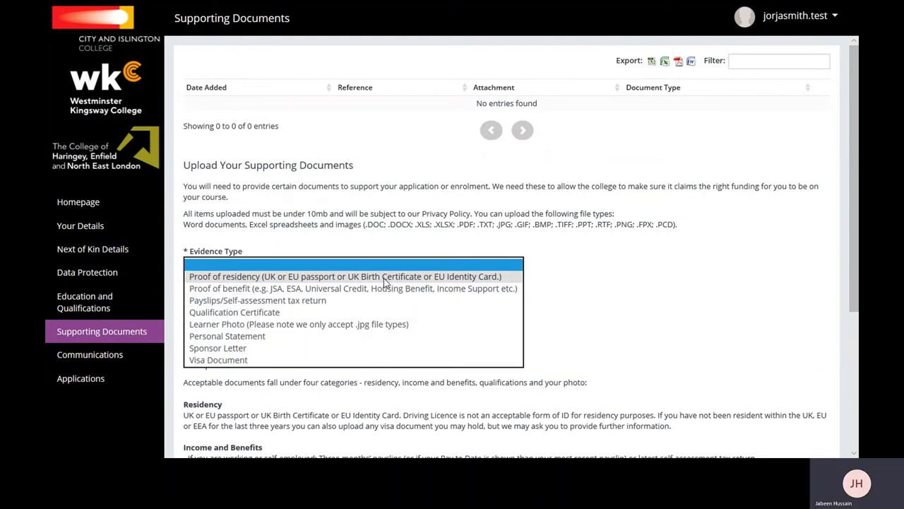
left_click(386, 278)
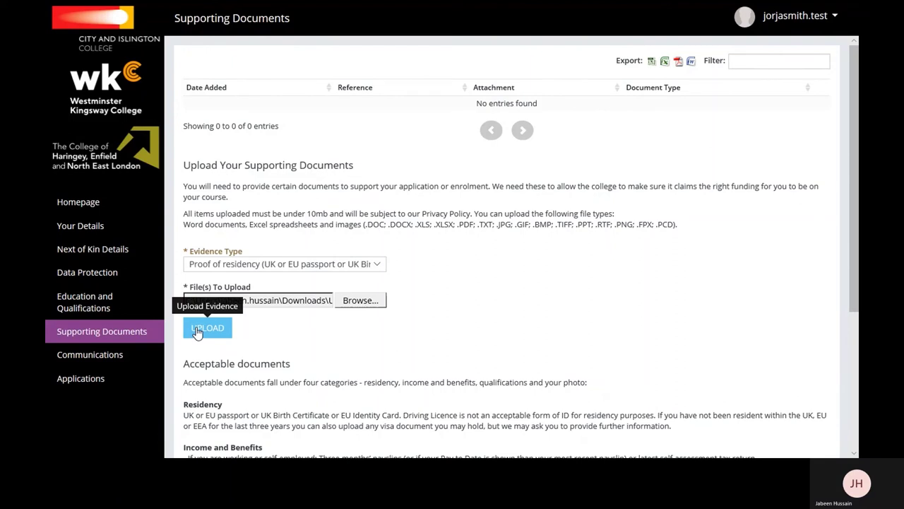
left_click(198, 329)
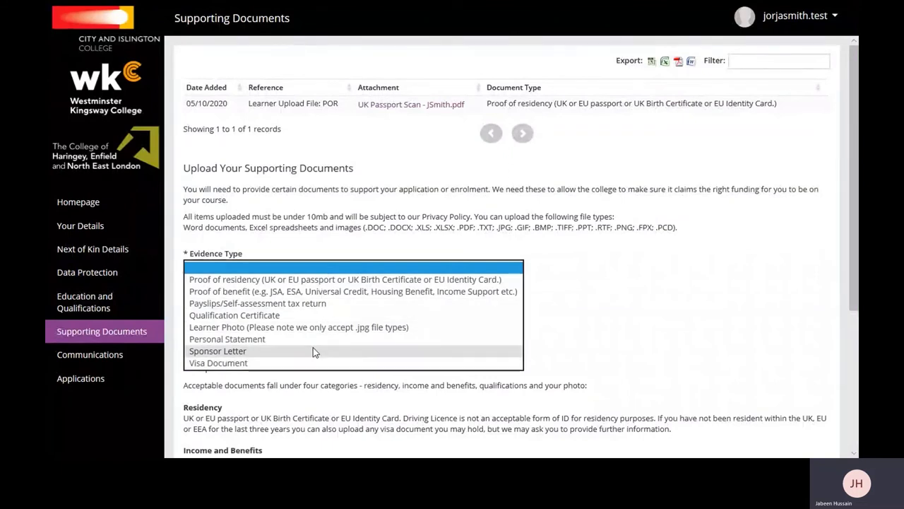
left_click(310, 312)
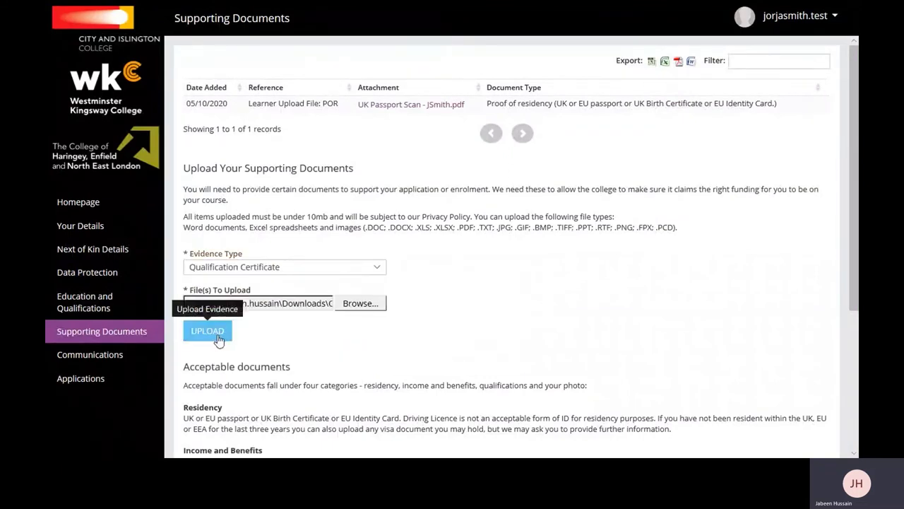
left_click(209, 331)
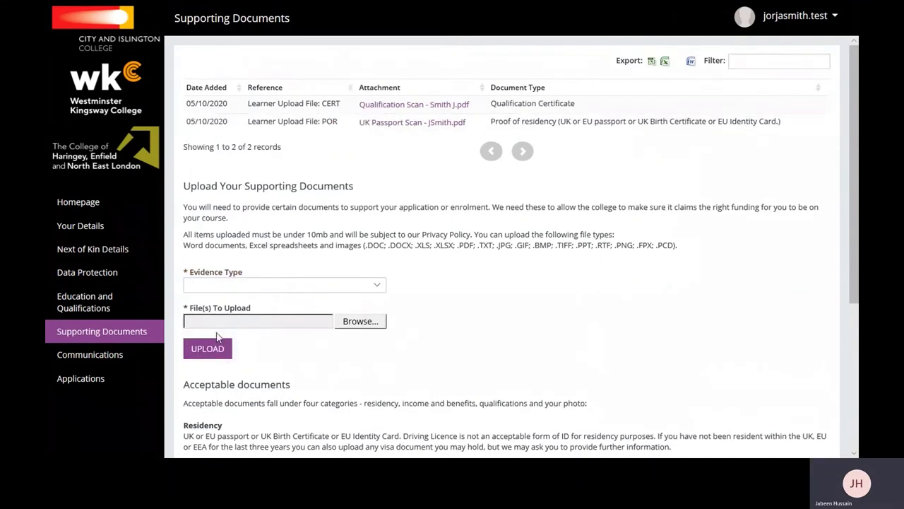
Upload the ID photo .jpg with Learner Photo as the evidence type.
left_click(379, 286)
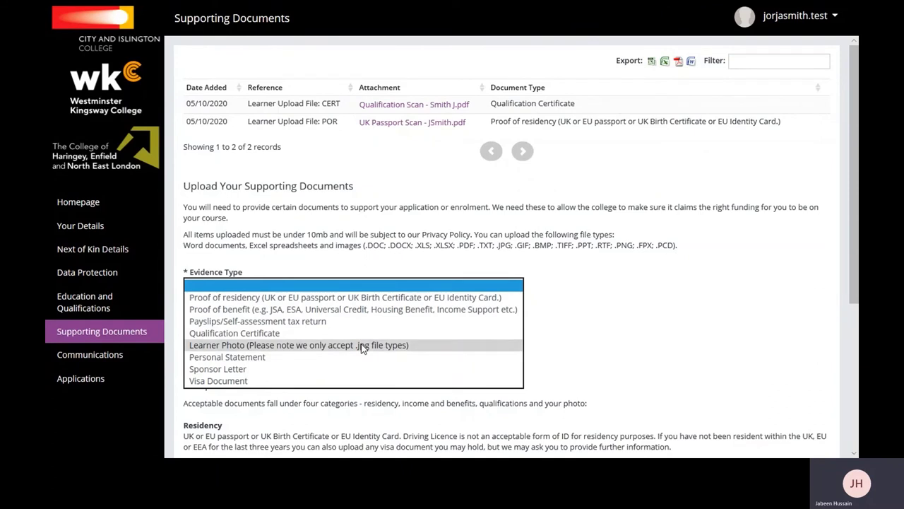
left_click(365, 309)
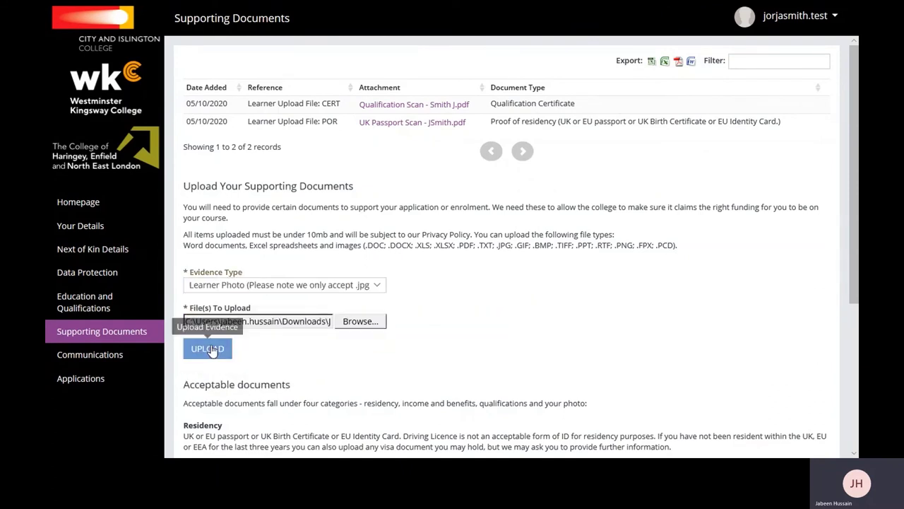
left_click(212, 349)
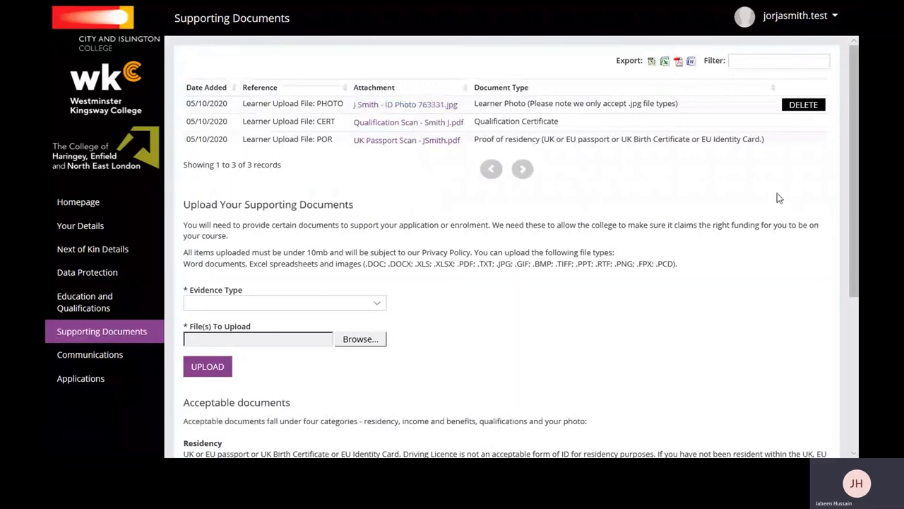
left_click_drag(848, 191, 851, 212)
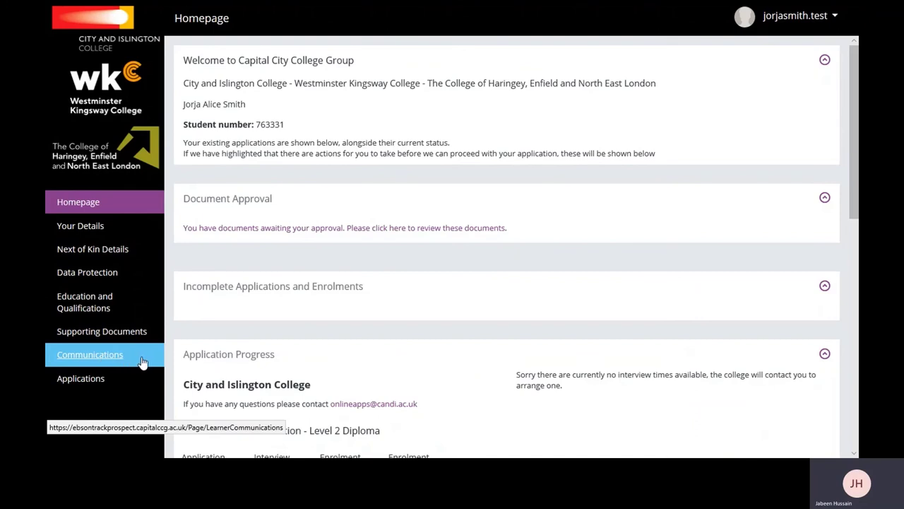
In Communications, expand, read and collapse the City and Islington College application e-mail.
left_click(142, 362)
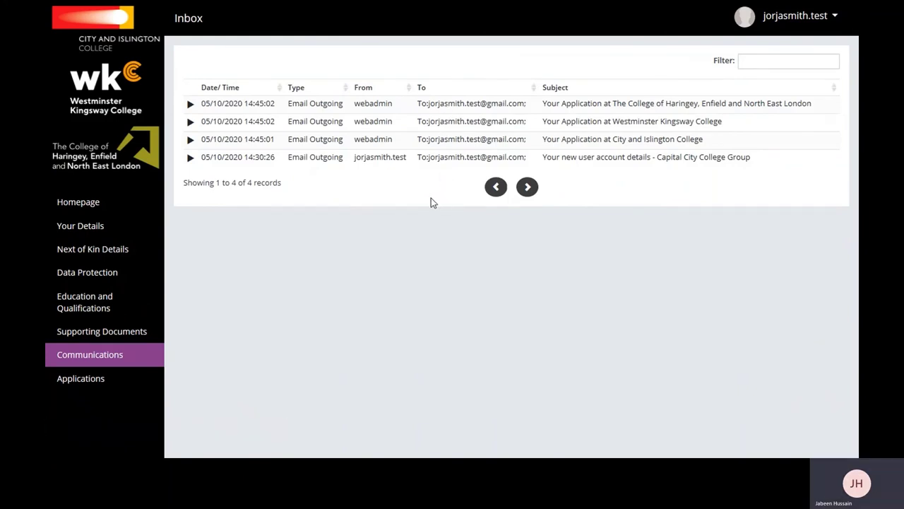
left_click(191, 145)
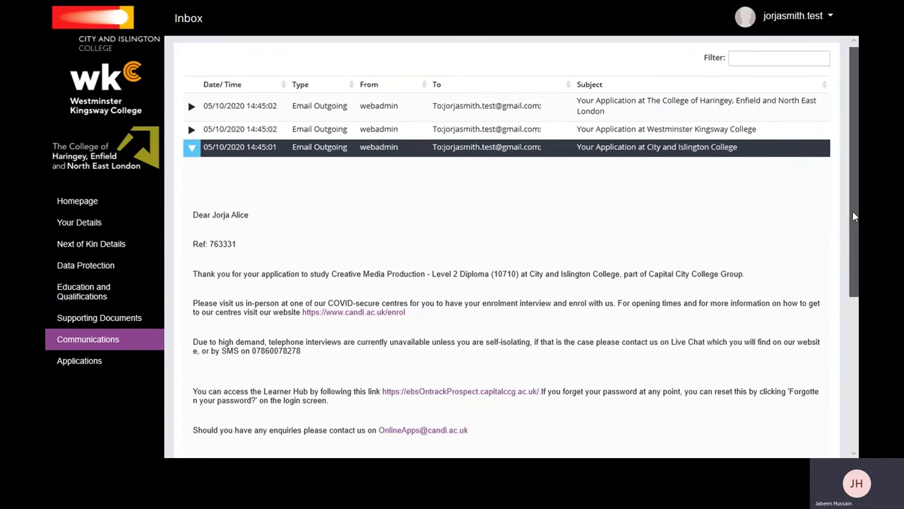
left_click_drag(853, 213, 851, 309)
scroll(368, 182, "up", 3)
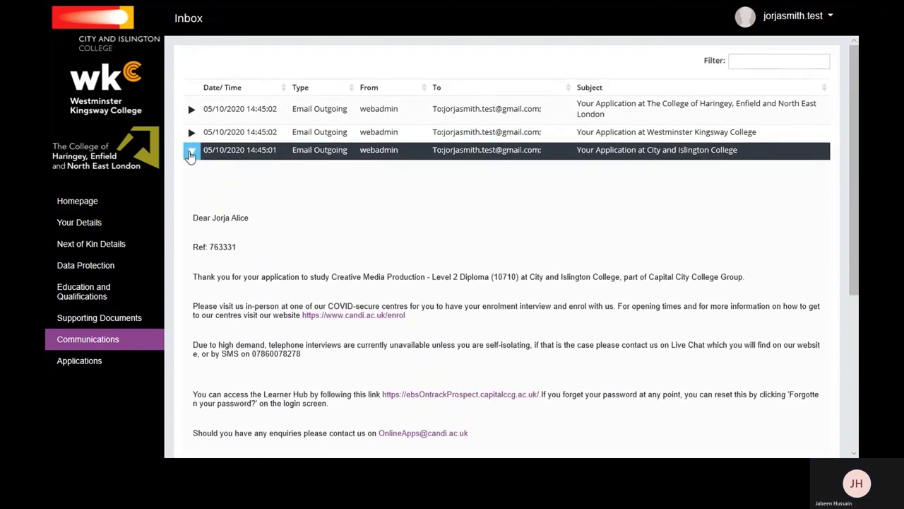
left_click(190, 155)
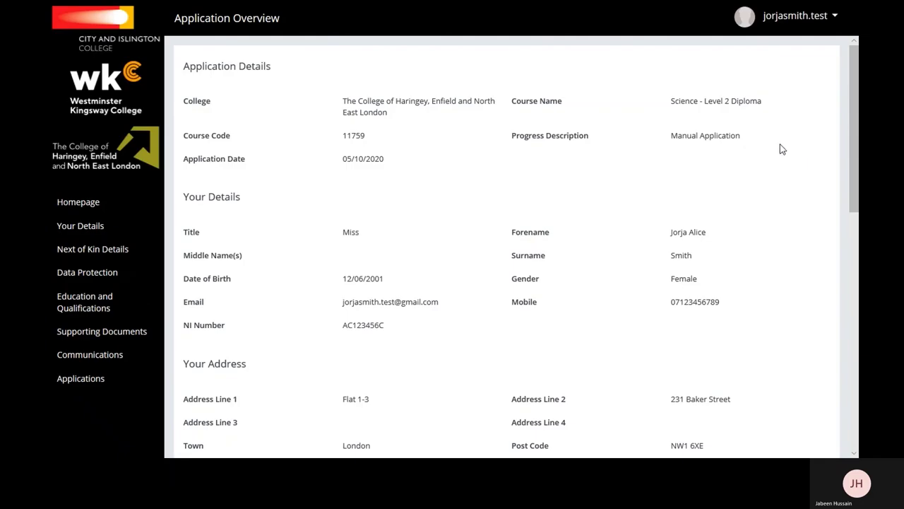
Scroll through the Science - Level 2 Diploma application overview.
left_click_drag(855, 135, 818, 128)
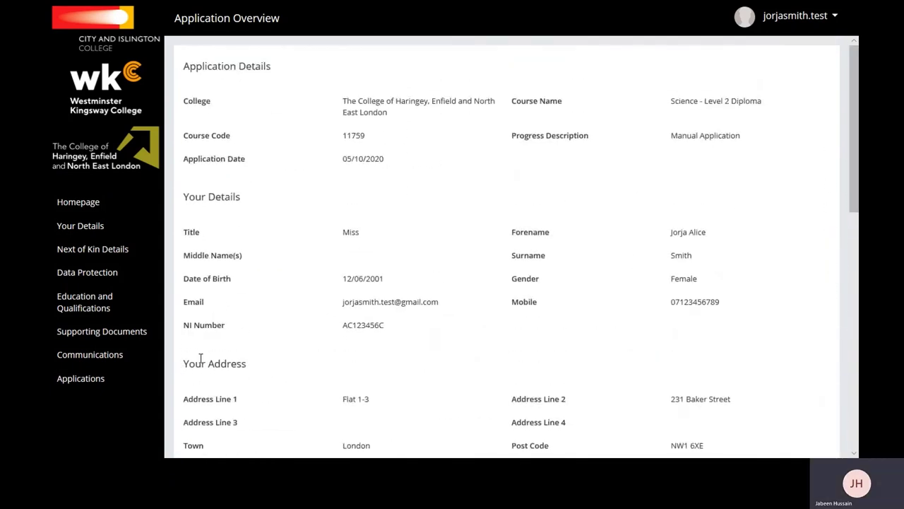